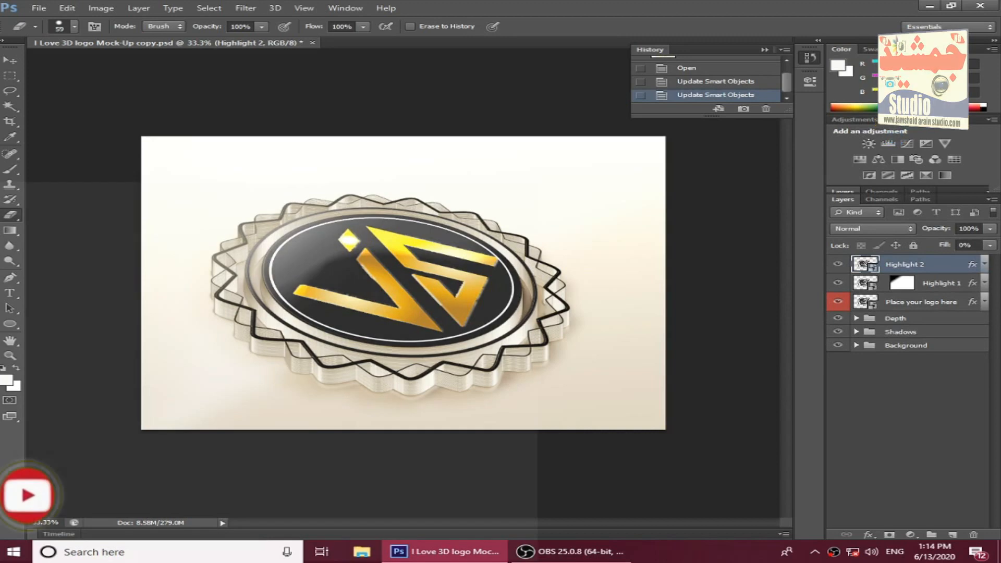
- Apply a gold gradient style preset to the Highlight 2 layer and load the style library "1100 Plus Text Styles Pack 1 By RP-Studio.asl"
click(952, 153)
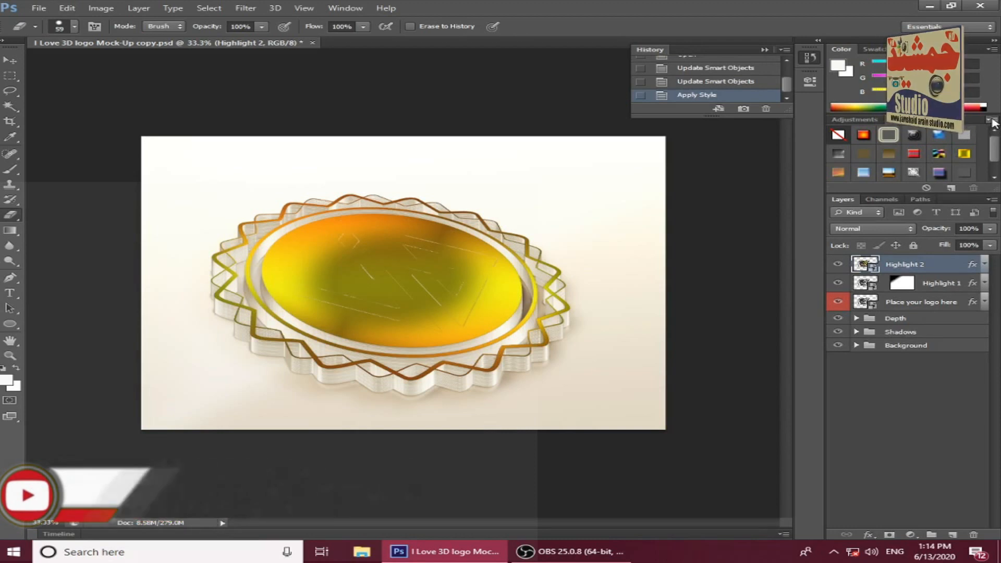
click(993, 121)
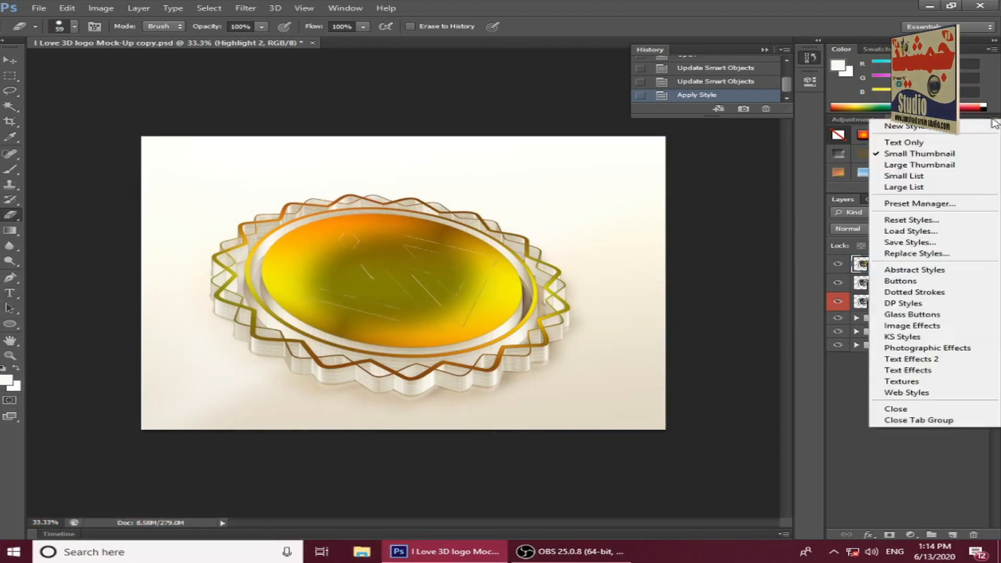
click(927, 232)
click(348, 257)
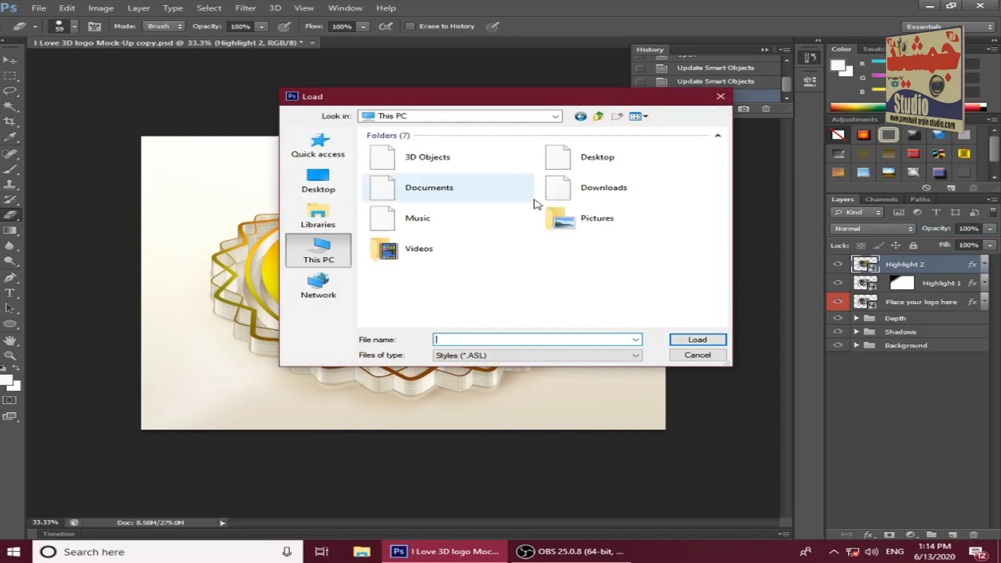
double_click(607, 294)
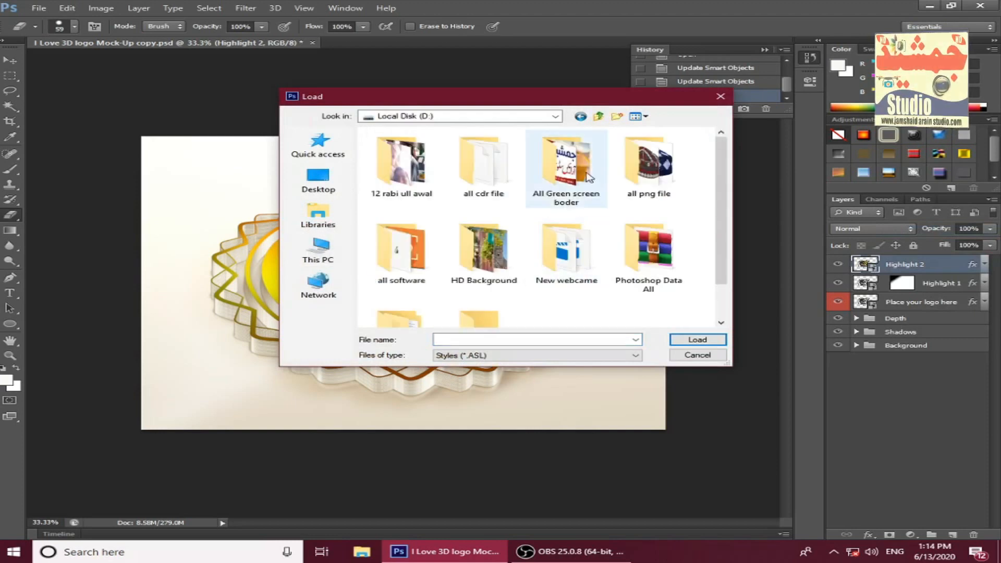
click(427, 258)
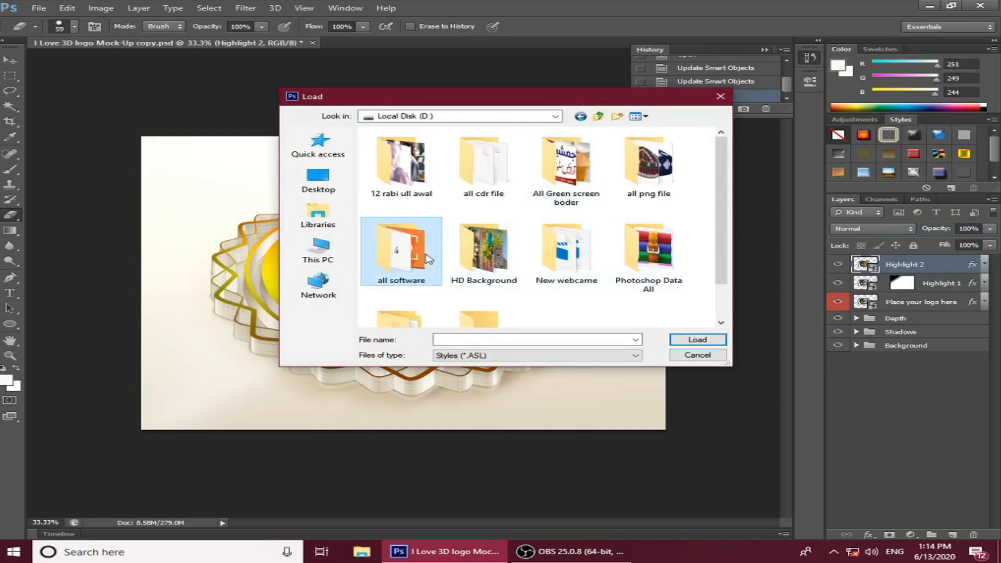
double_click(427, 258)
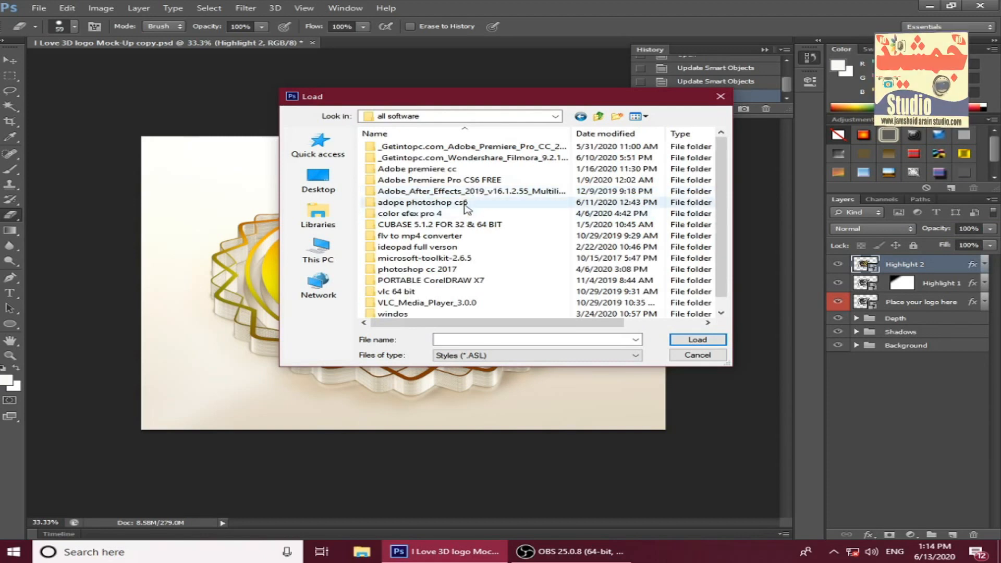
double_click(466, 206)
click(467, 158)
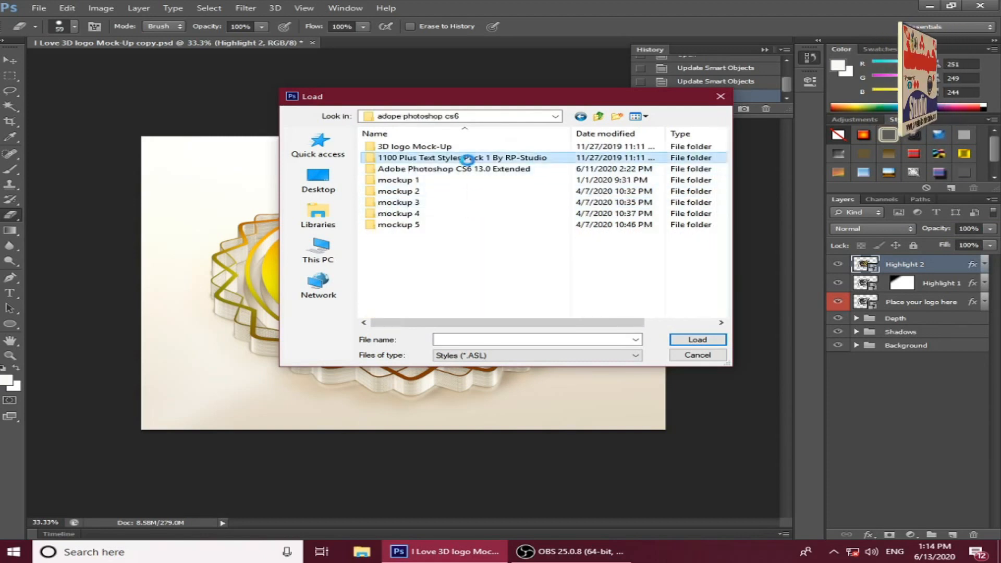
double_click(468, 158)
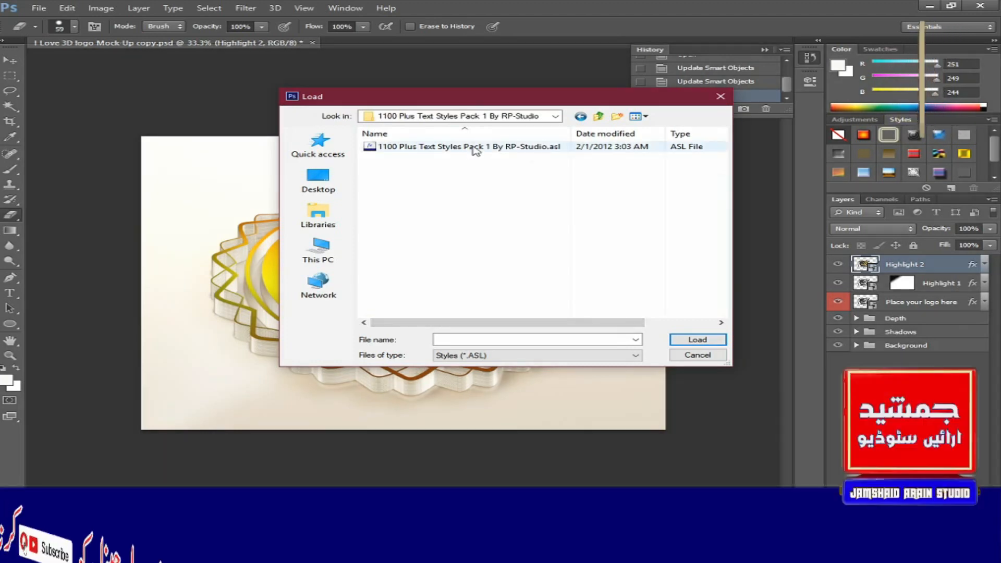
double_click(471, 147)
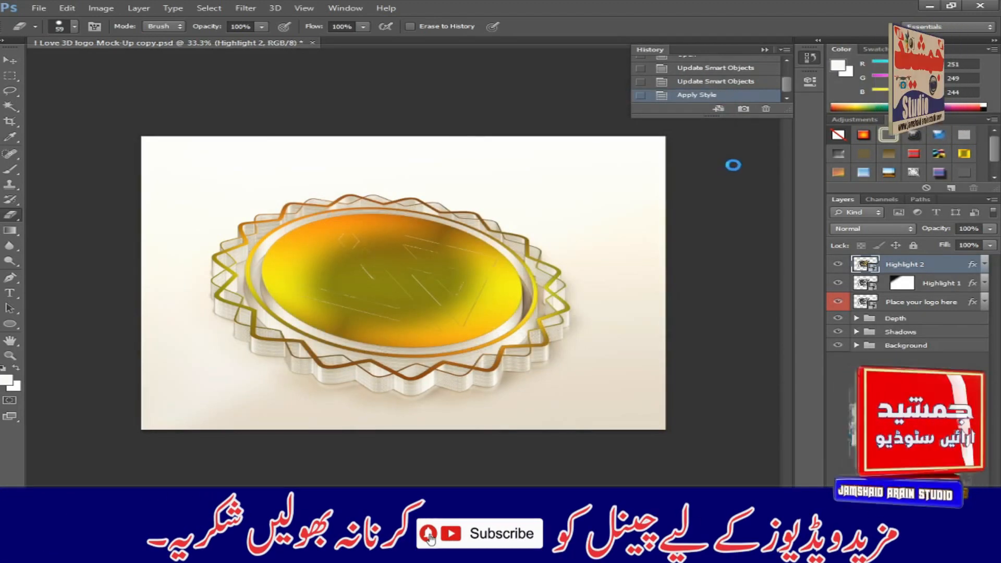
- Apply the red-and-black diagonal striped style preset to the Highlight 2 layer
scroll(935, 161, down, 5)
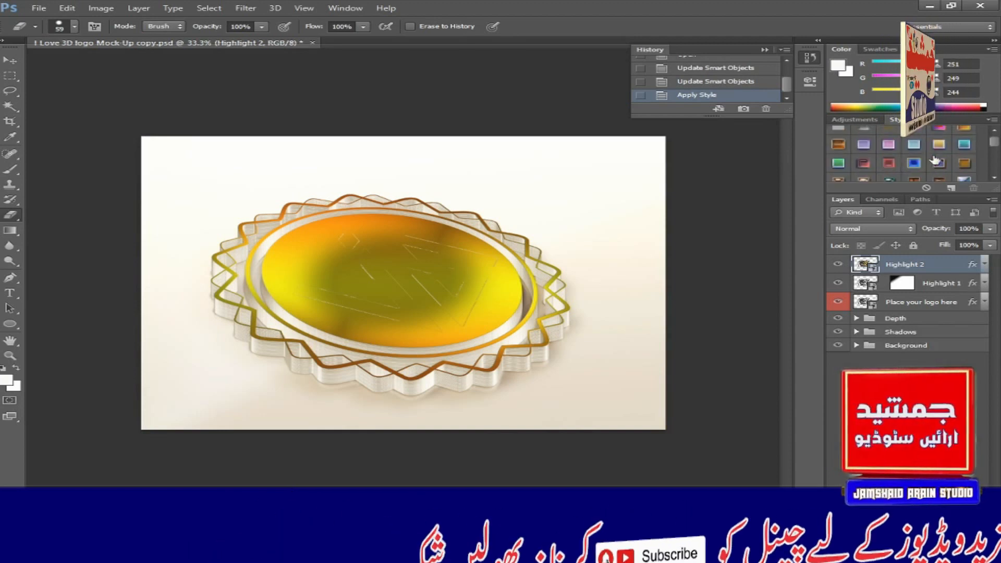
click(936, 161)
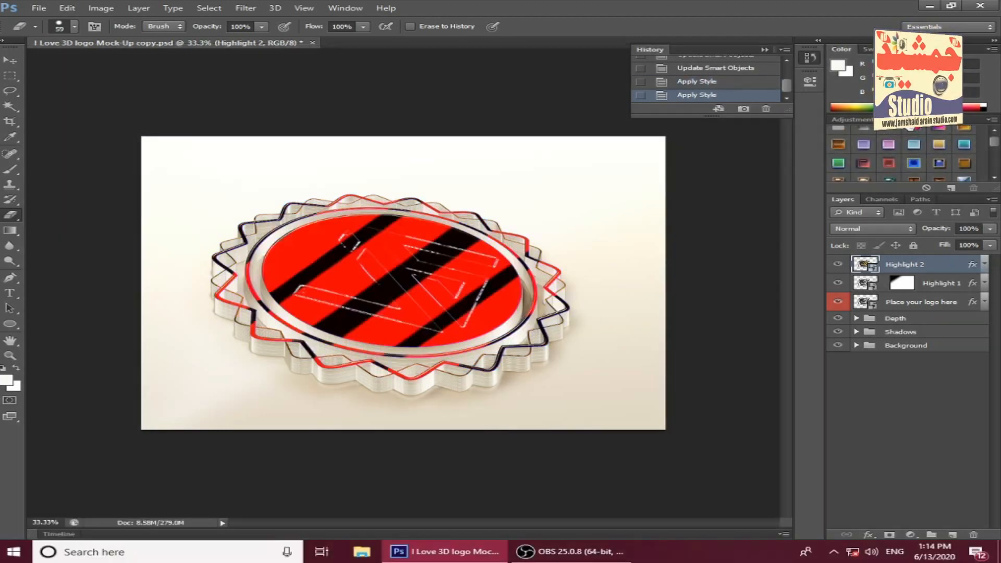
- Hide the gold lettering on Layer 1 inside the Highlight 2 smart object, then close it and save the changes
double_click(865, 266)
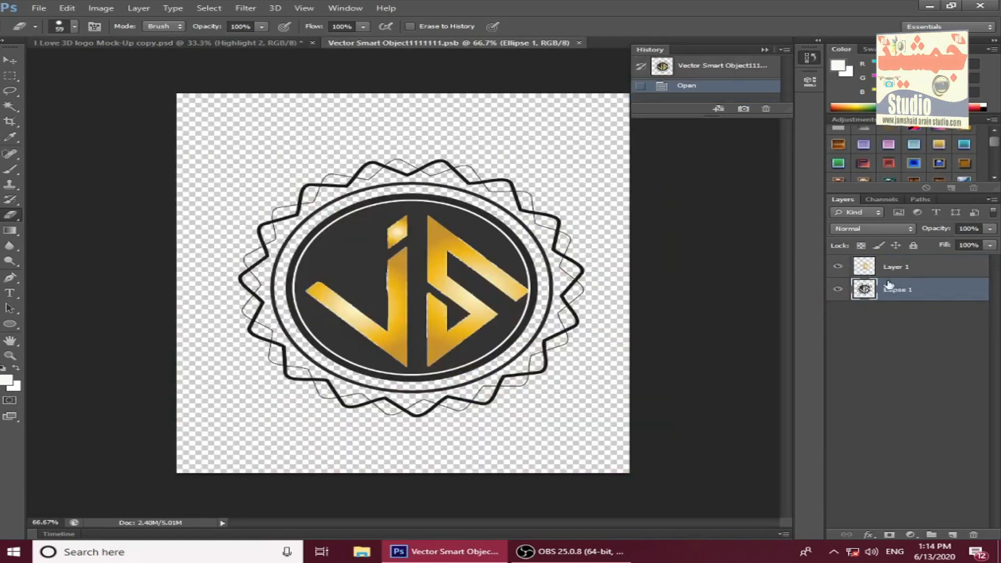
click(838, 266)
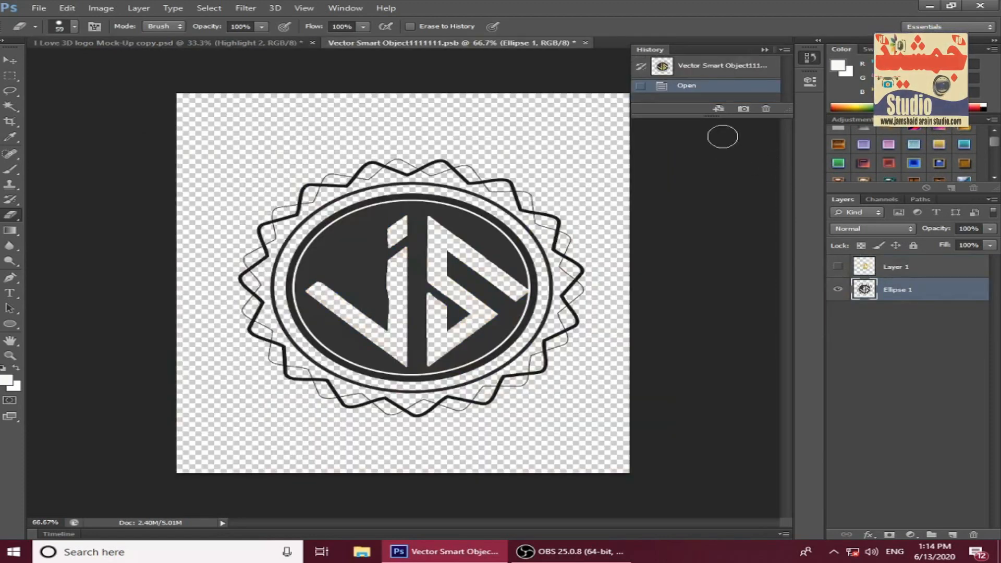
click(585, 43)
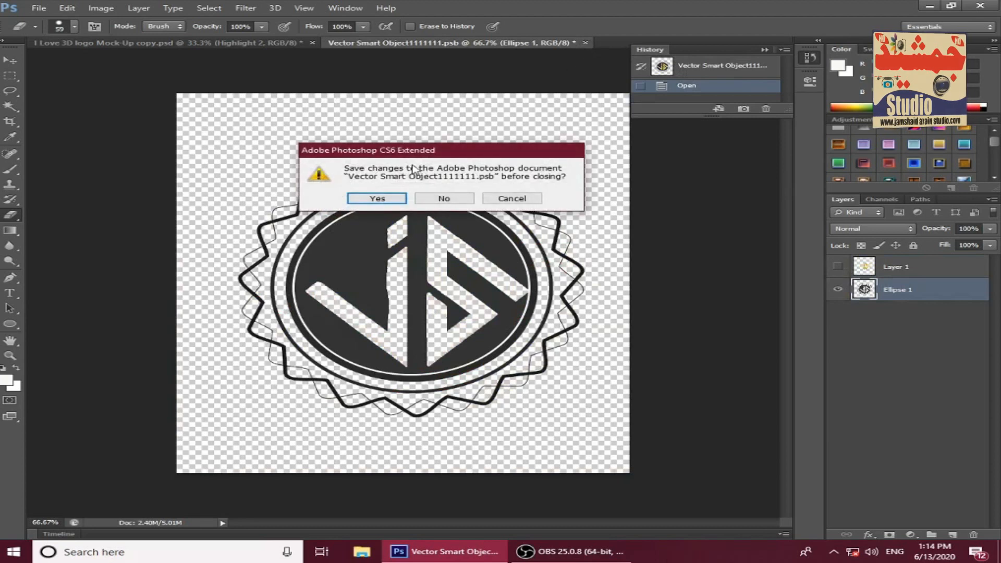
click(378, 199)
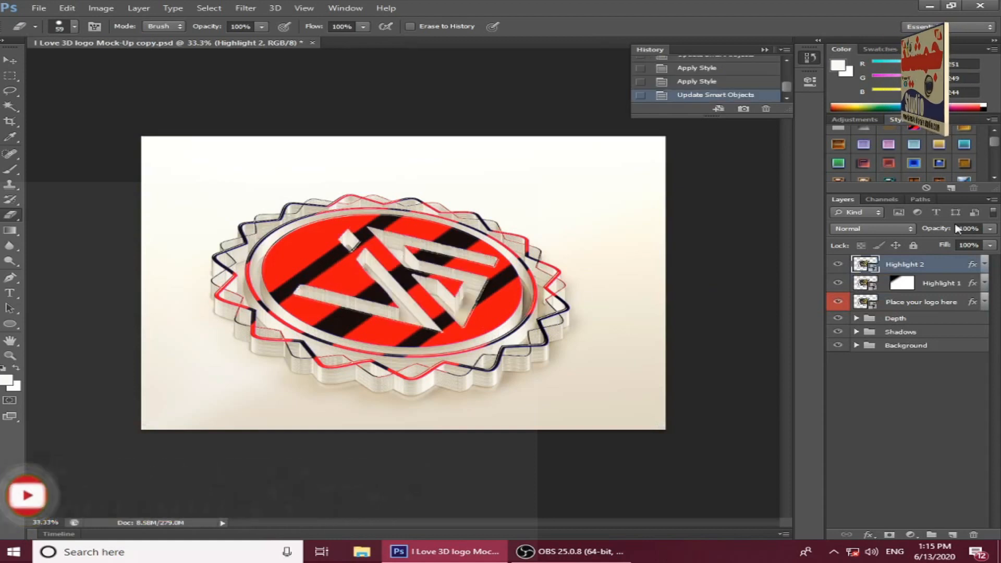
- Try a red textured and a blue patterned style preset on the Highlight 2 layer
scroll(909, 166, down, 1)
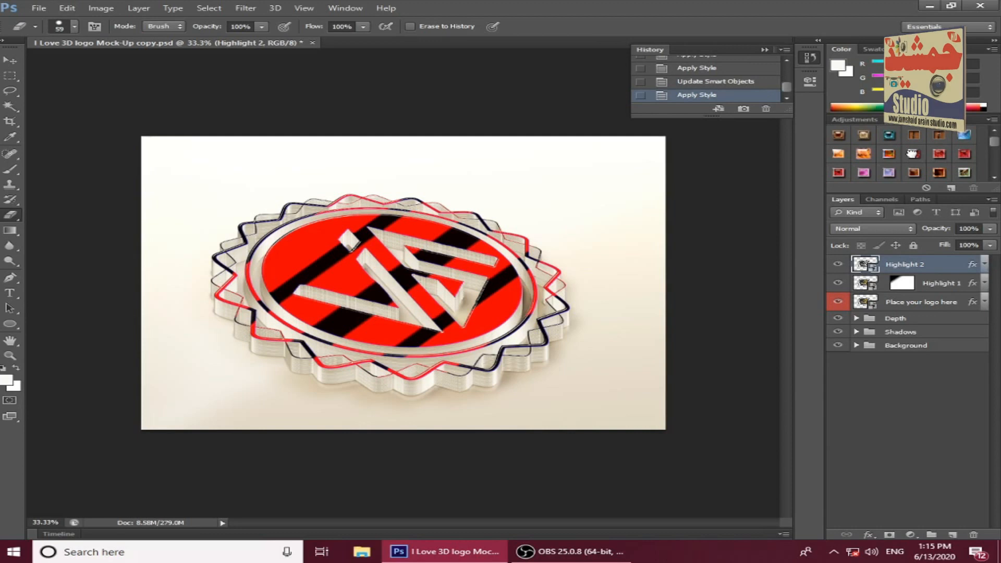
click(912, 153)
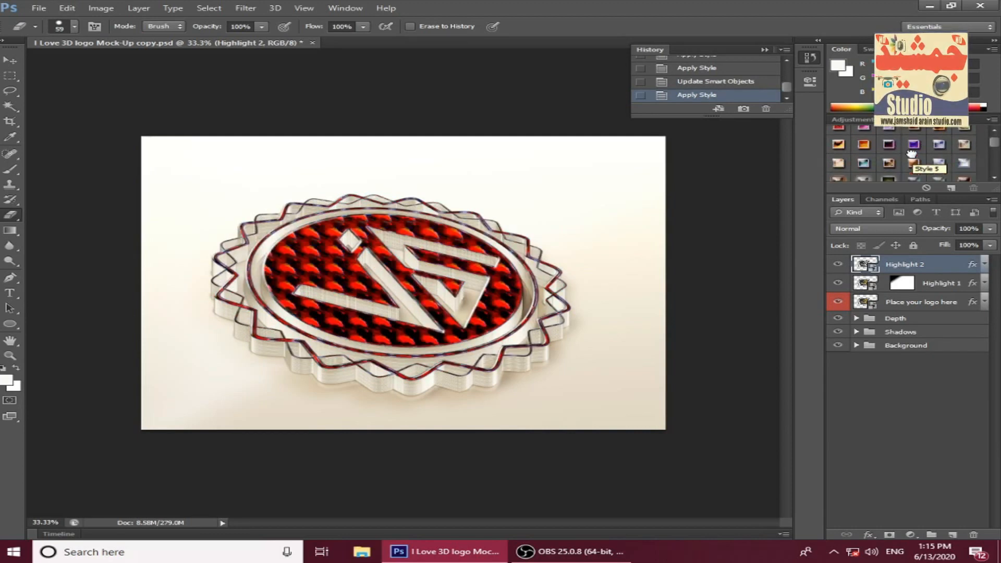
click(912, 147)
- Try the glossy green, bright red and yellow style presets on the Highlight 2 layer, settling on the glossy deep red one
scroll(913, 150, down, 2)
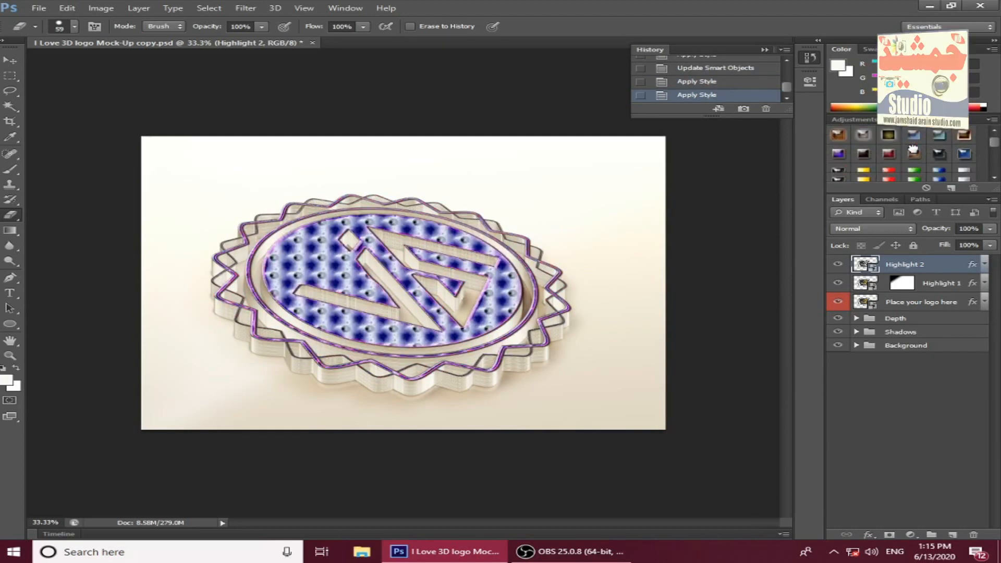
click(911, 173)
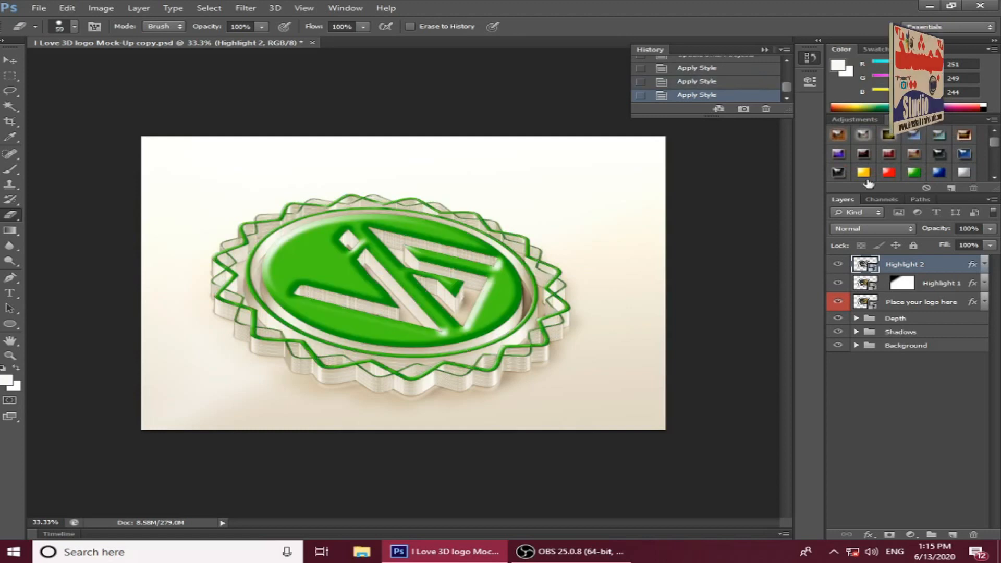
click(889, 173)
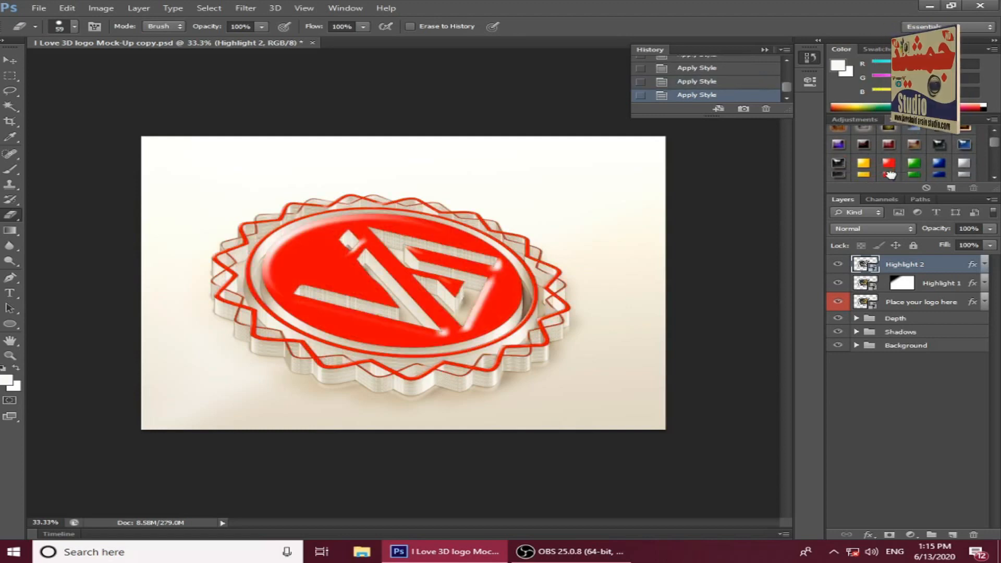
click(863, 167)
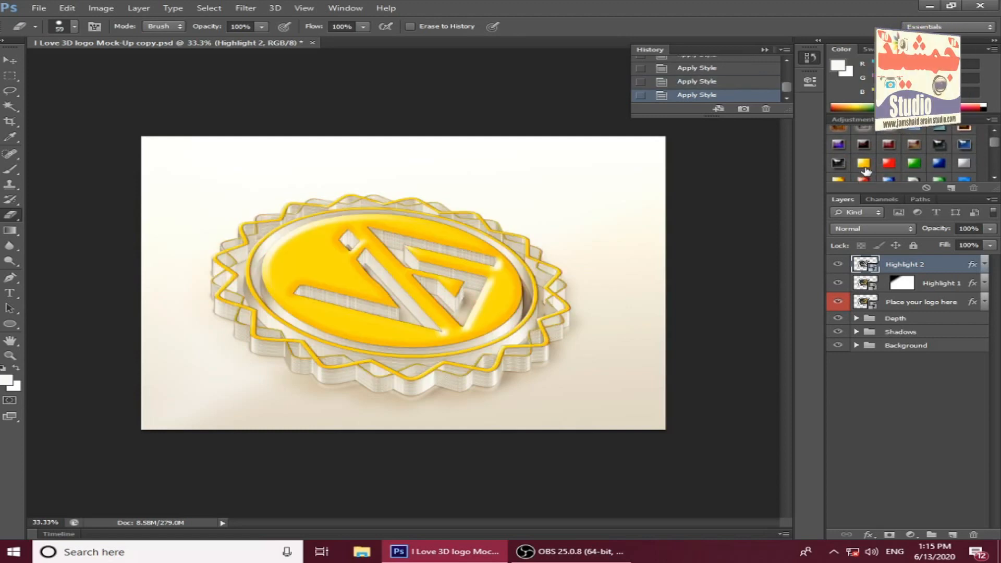
click(864, 173)
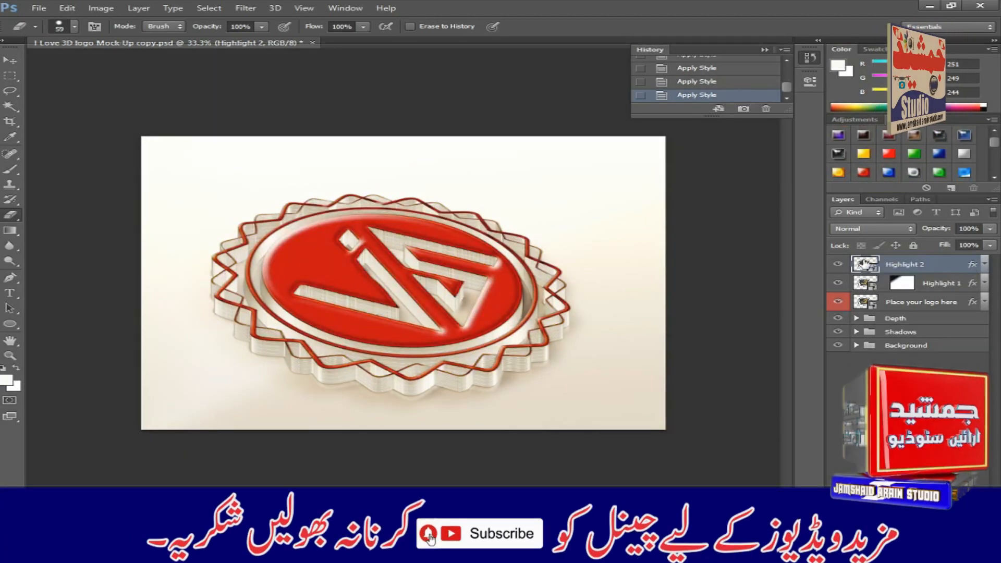
- Open the Highlight 2 smart object's contents and toggle Layer 1's visibility to compare the logo, leaving the layer hidden
double_click(864, 264)
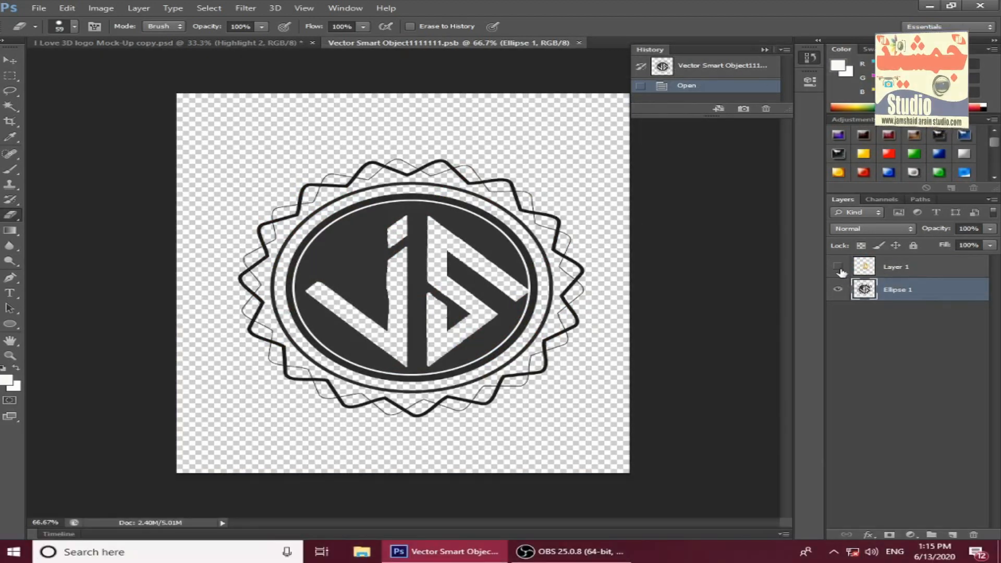
click(838, 267)
click(838, 267)
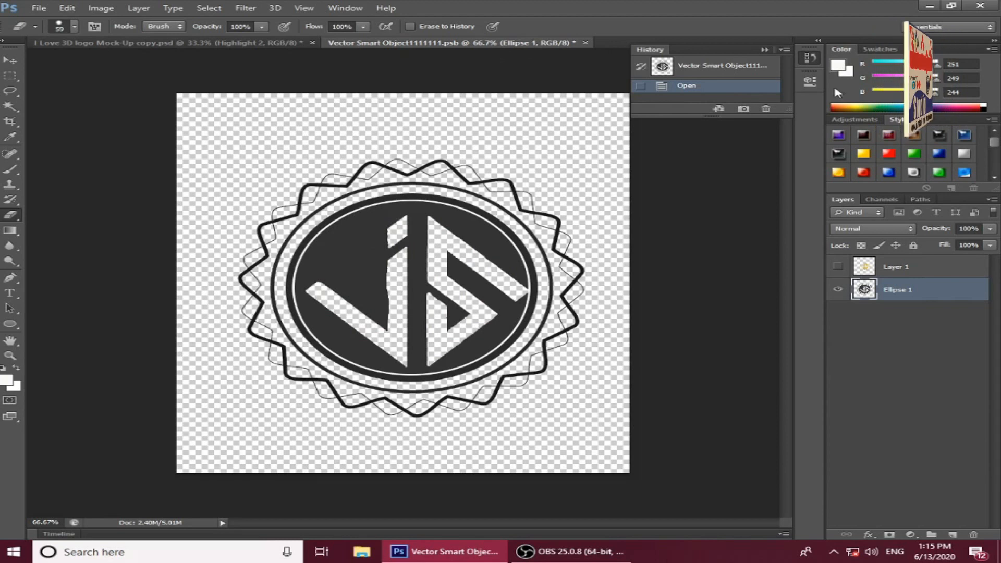
click(839, 268)
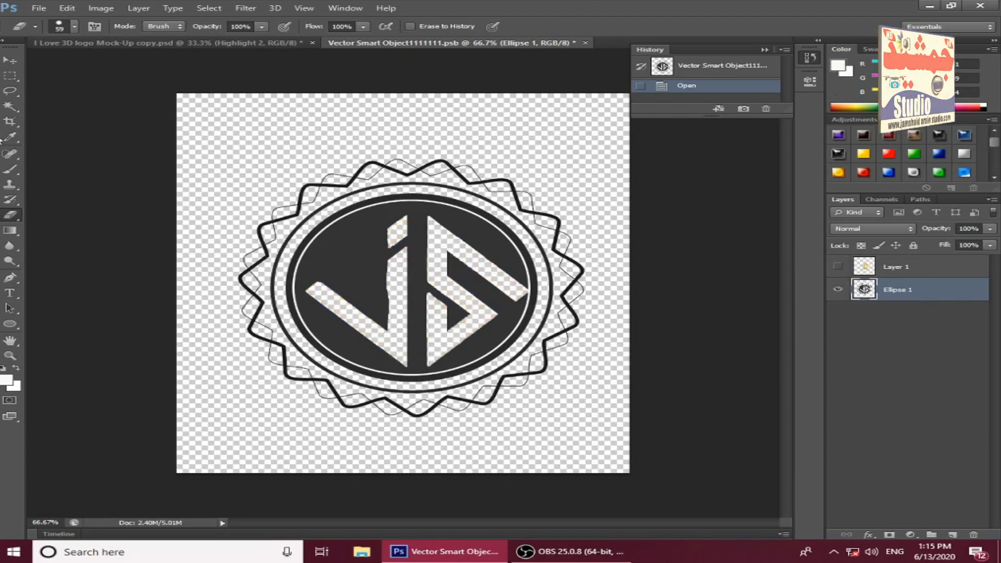
- Draw a white ellipse about 291 by 394 px over the logo lettering and widen it to the inner oval's right edge
click(10, 323)
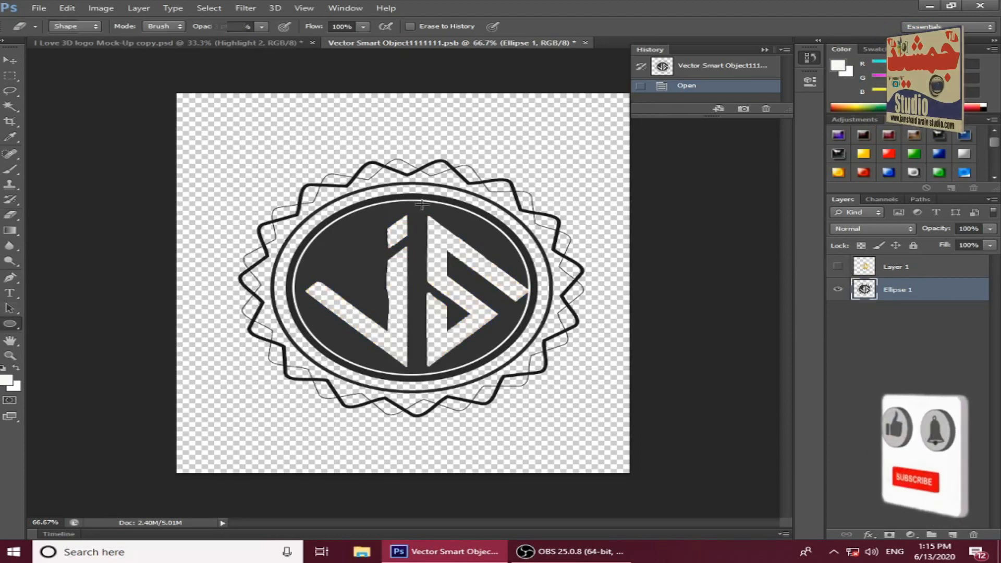
drag(353, 217, 505, 371)
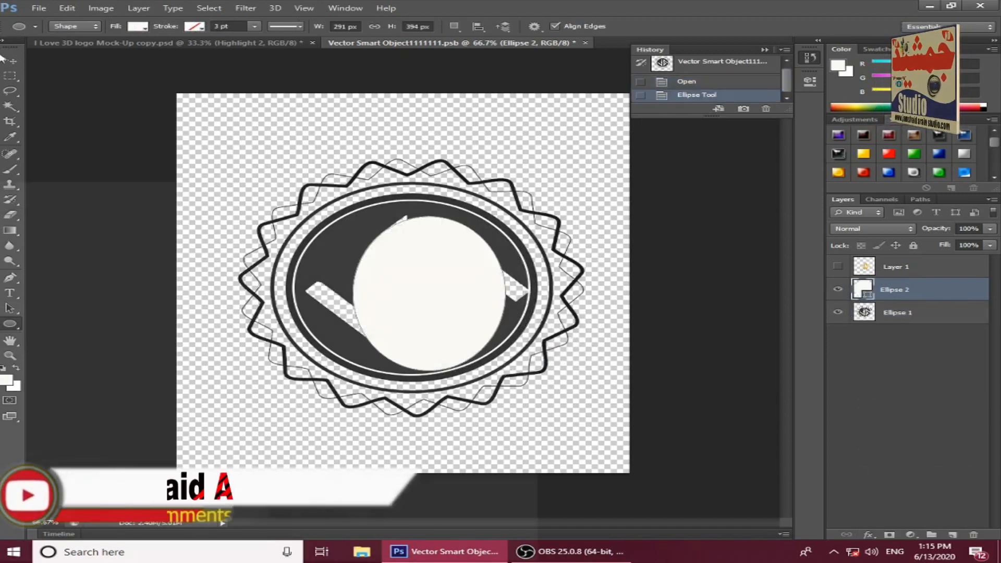
key(v)
drag(504, 294, 527, 294)
key(Return)
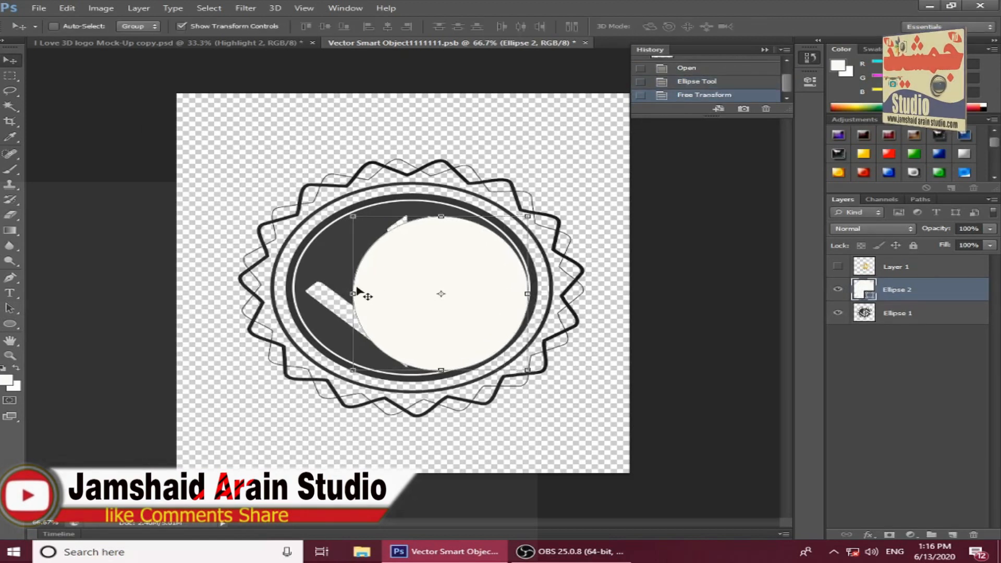
- Stretch the white ellipse on all sides to fill the badge's inner oval, about 16 cm wide and 15.7 cm high
drag(355, 294, 296, 297)
drag(410, 217, 416, 201)
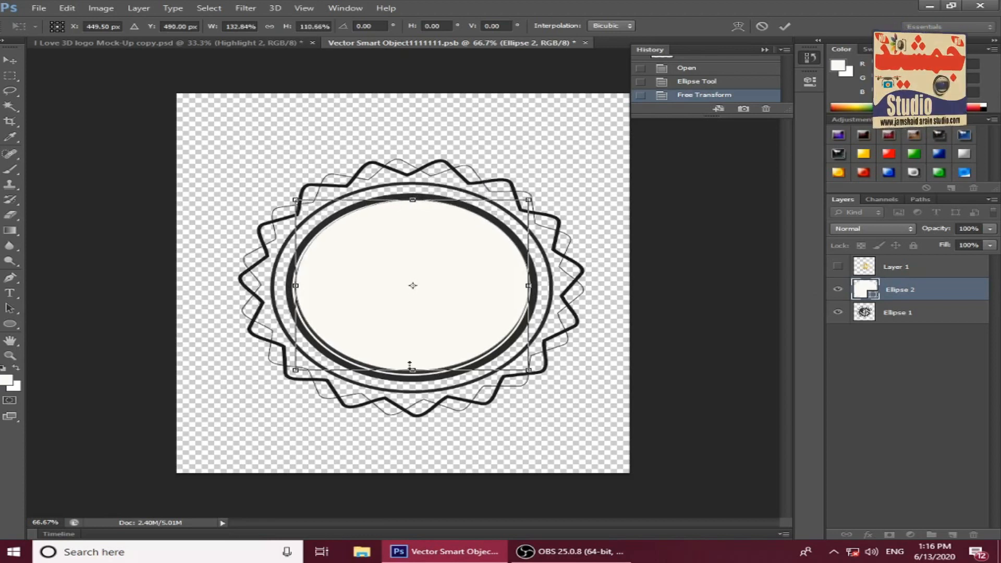
drag(410, 366, 411, 369)
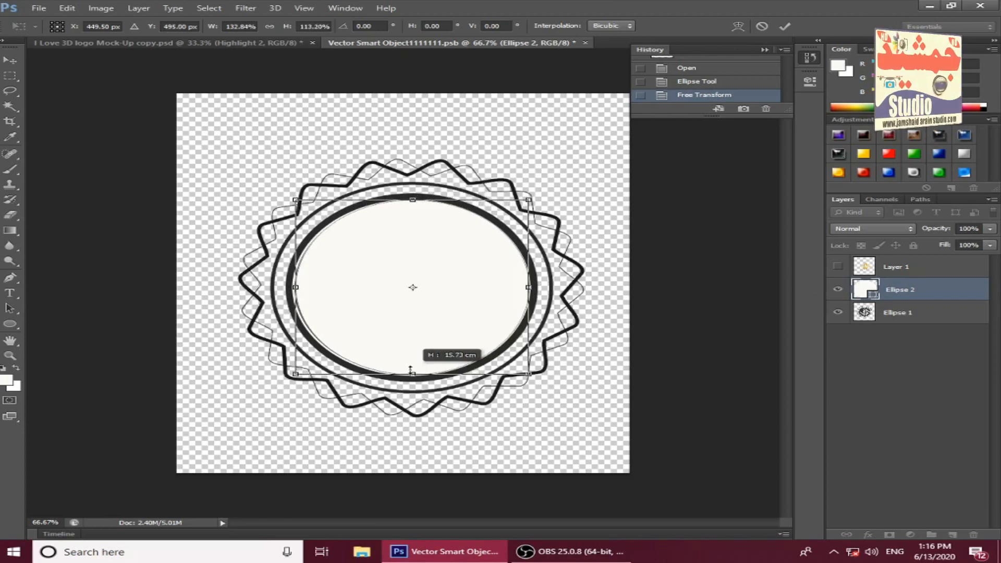
drag(295, 290, 292, 291)
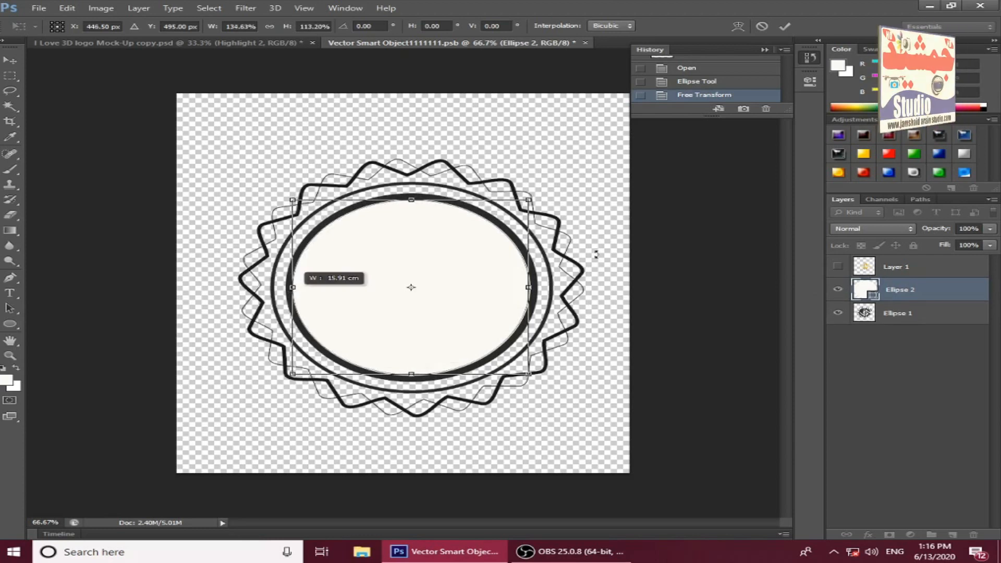
drag(528, 287, 527, 288)
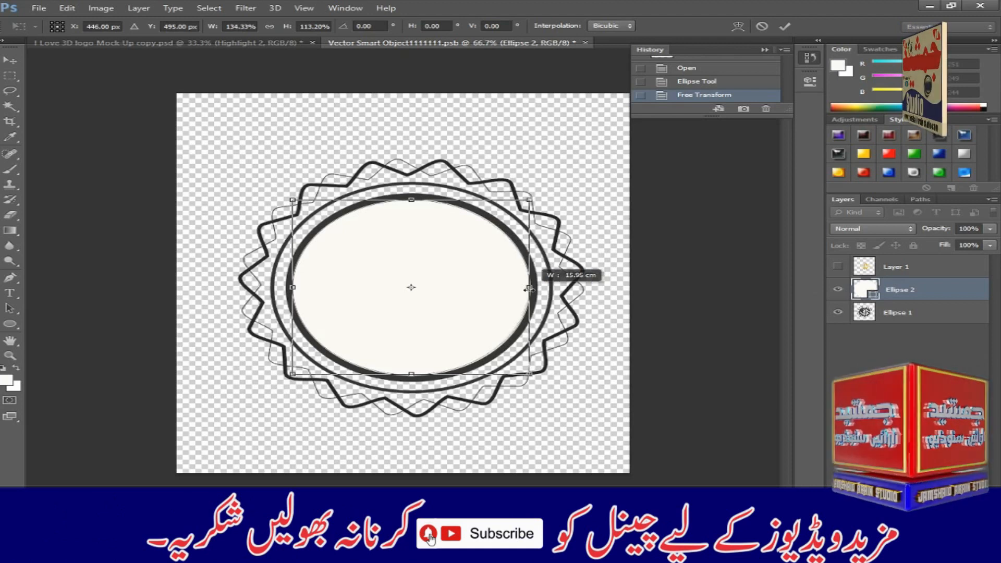
key(Return)
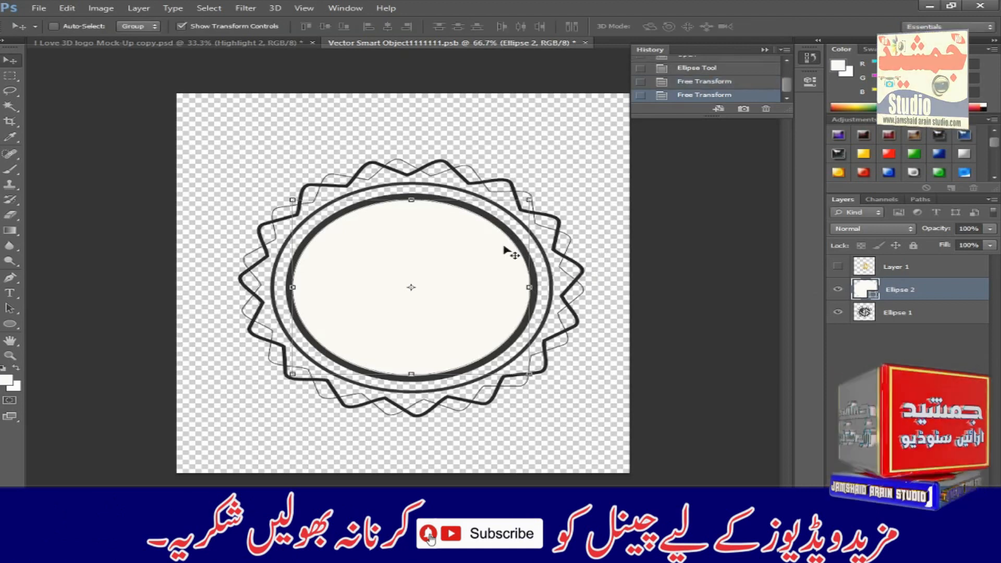
- Add a dark grey #333333 colour overlay to the Ellipse 2 layer
key(space)
double_click(933, 290)
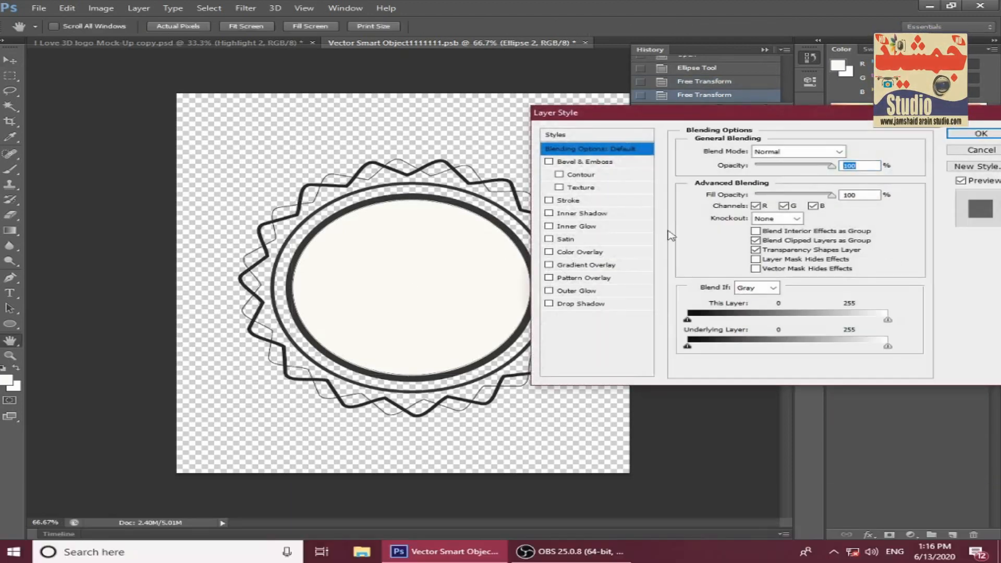
click(593, 252)
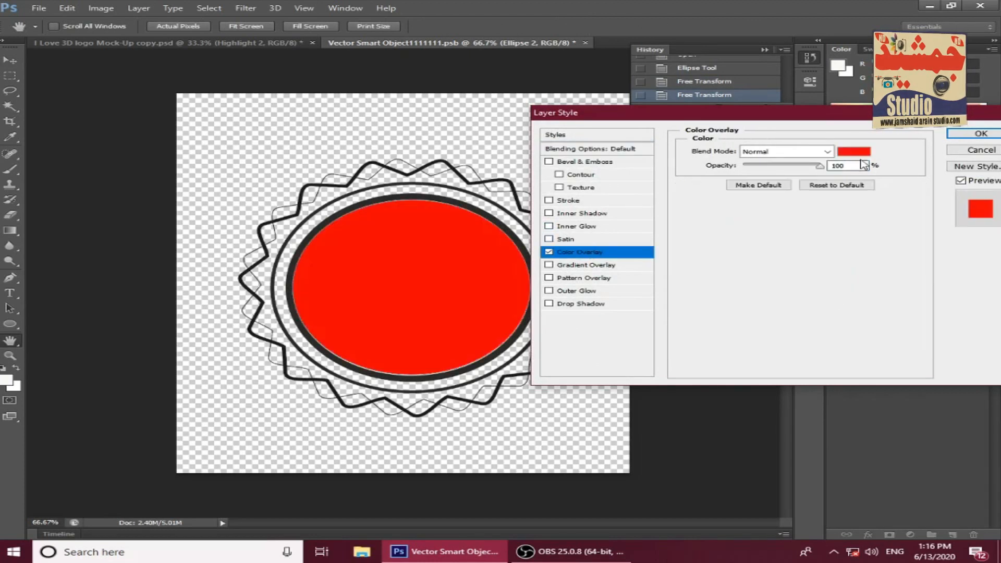
click(860, 152)
click(621, 236)
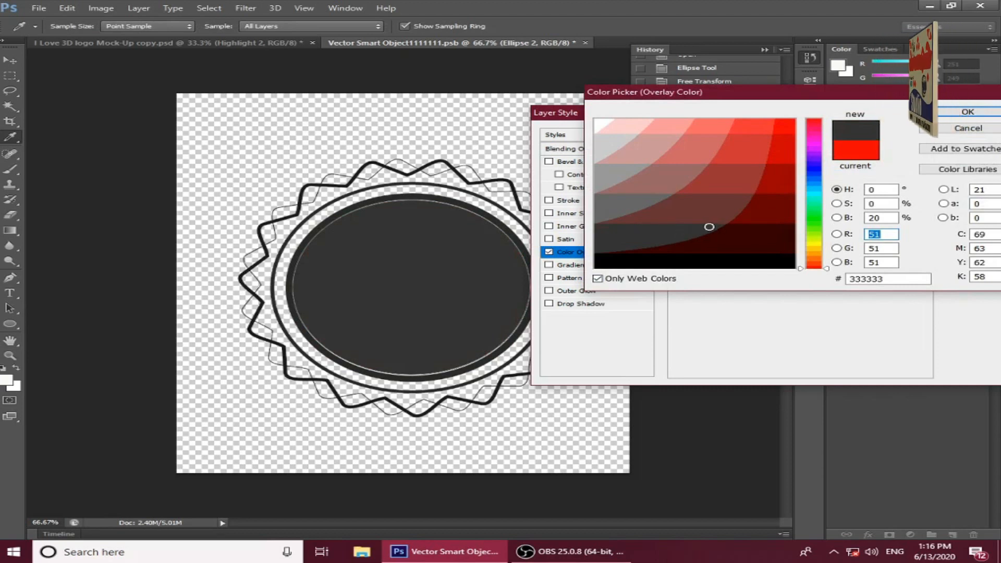
click(941, 113)
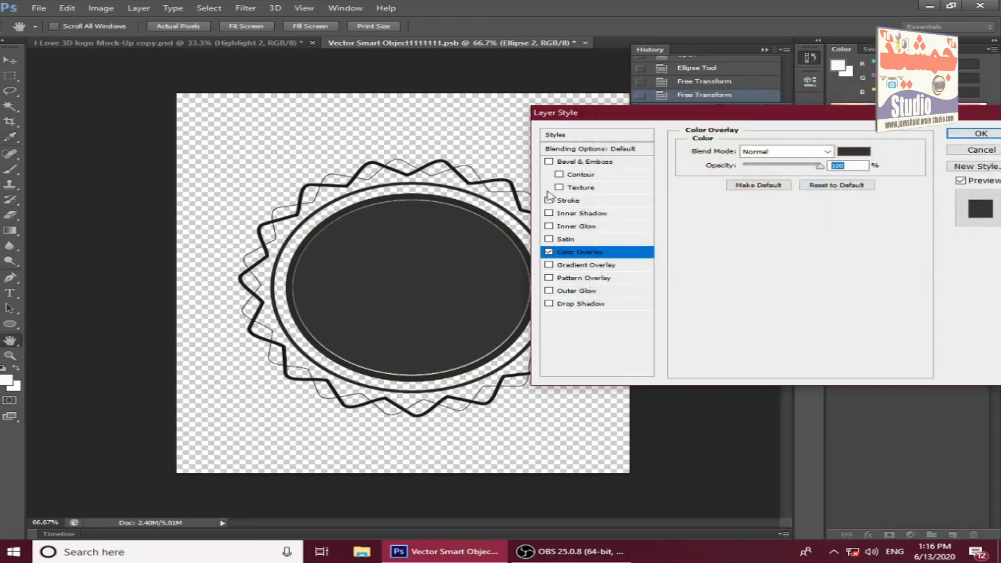
- Add a white outside stroke to the Ellipse 2 layer and apply the layer style
click(625, 201)
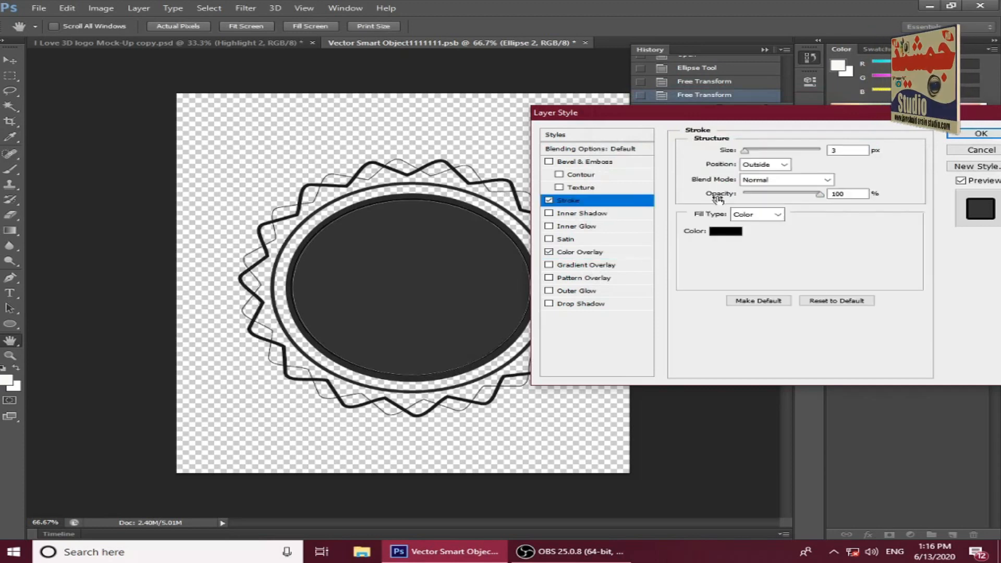
click(726, 231)
click(596, 120)
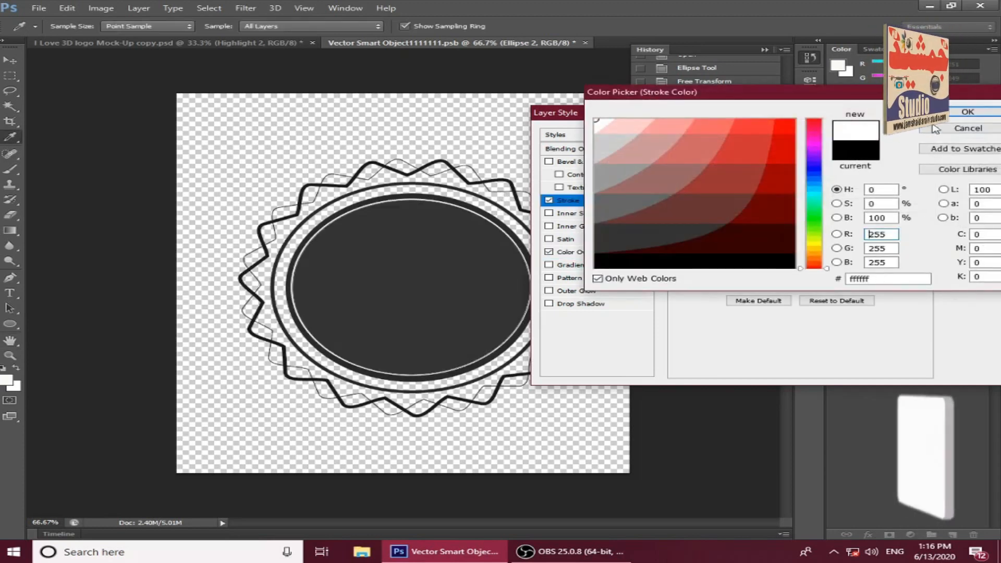
click(967, 112)
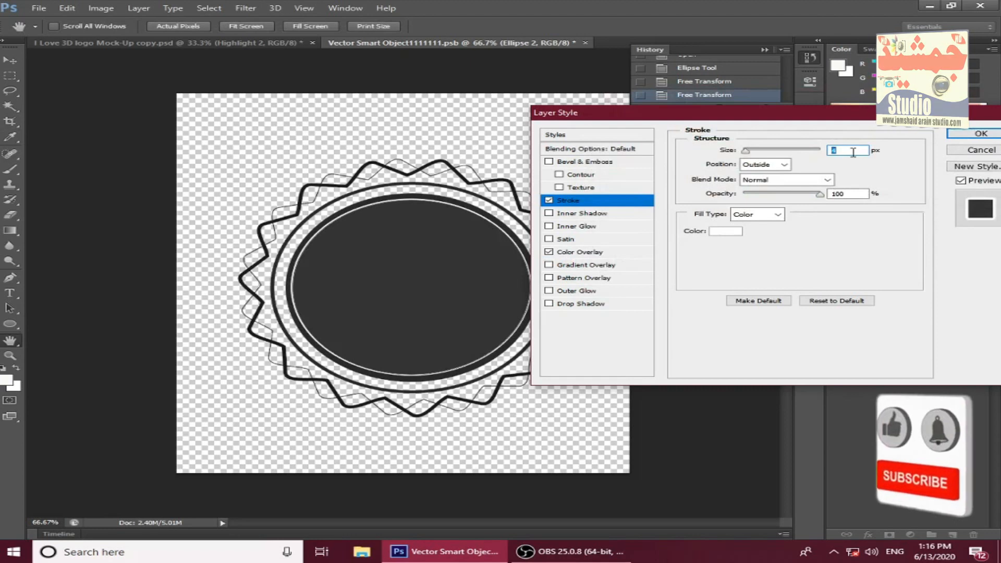
click(981, 134)
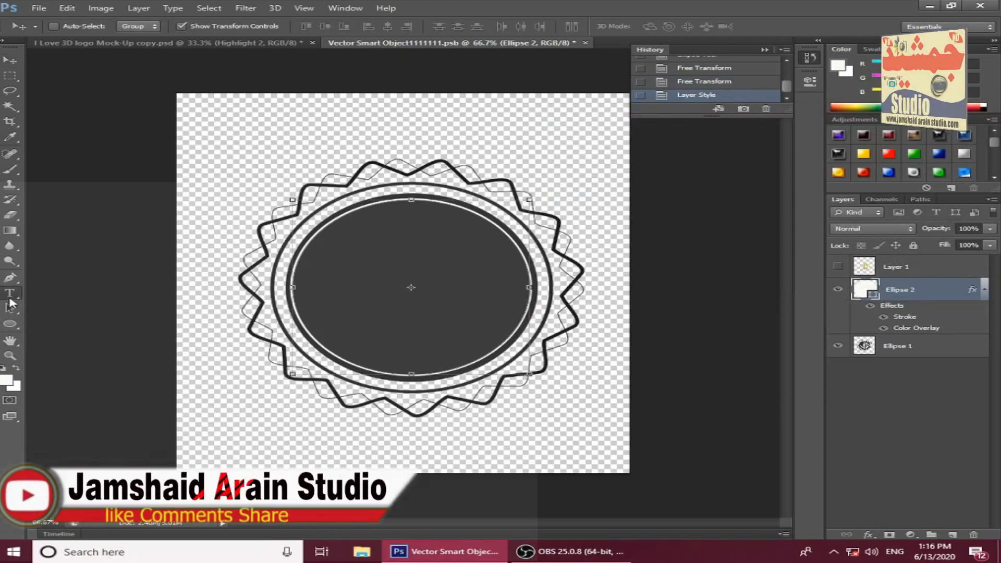
- Switch the keyboard input to English and add the studio owner's first name as white 106 pt text over the dark oval
key(t)
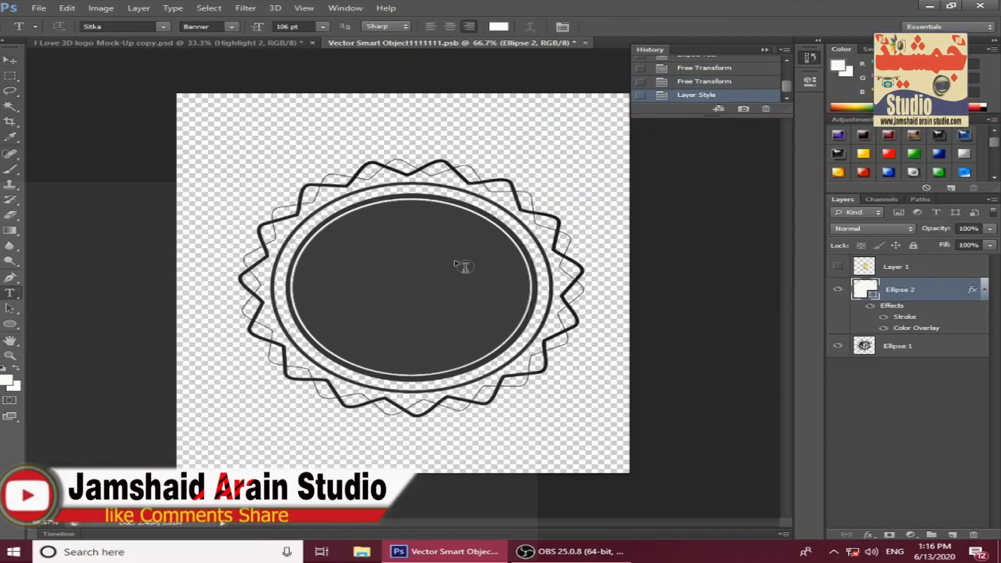
click(469, 139)
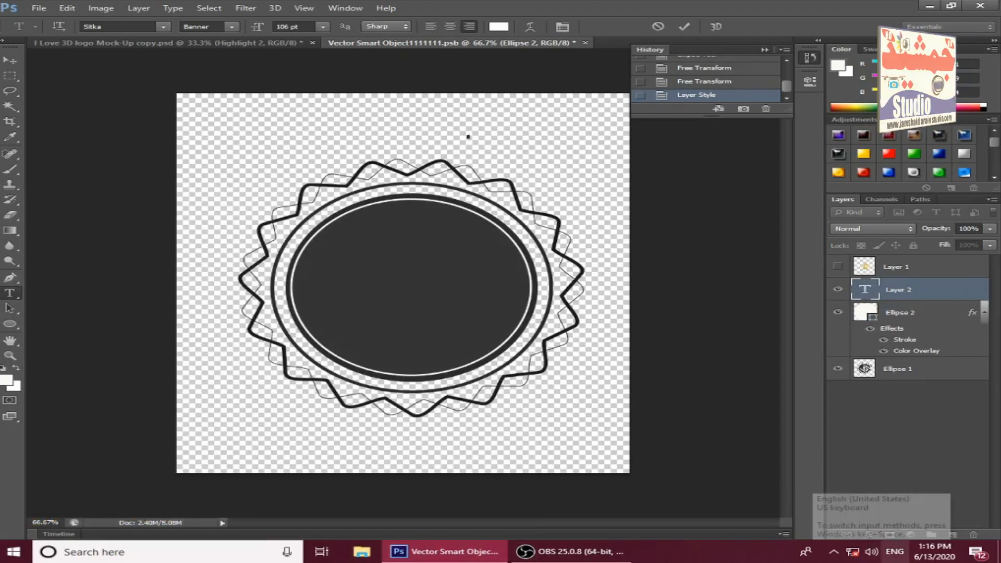
key(super+space)
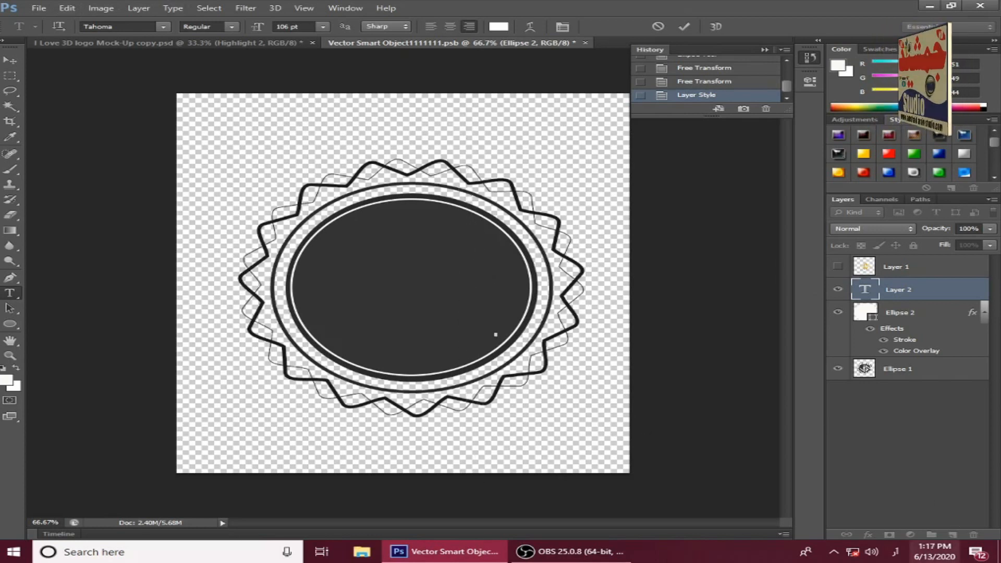
click(904, 557)
click(875, 457)
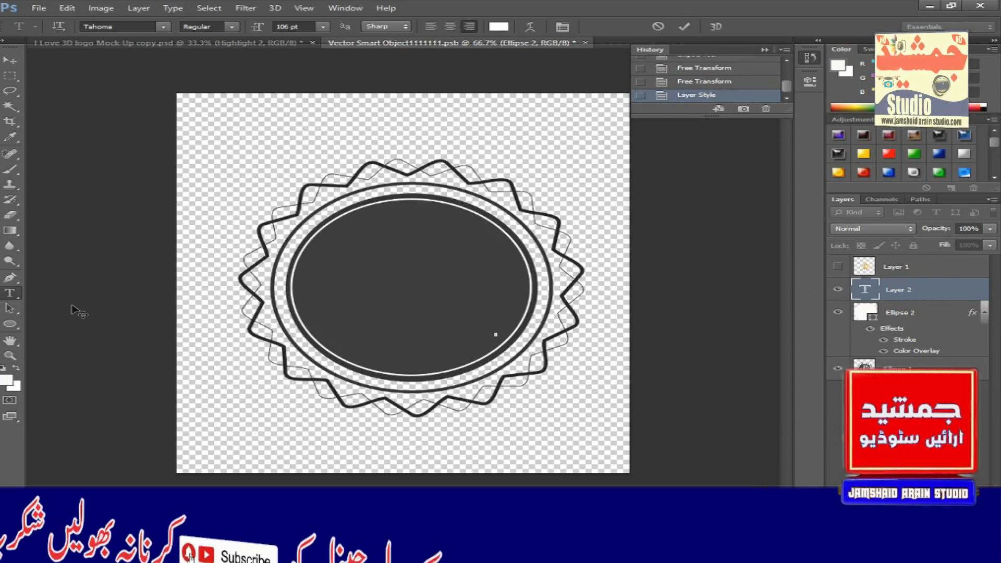
text(IS)
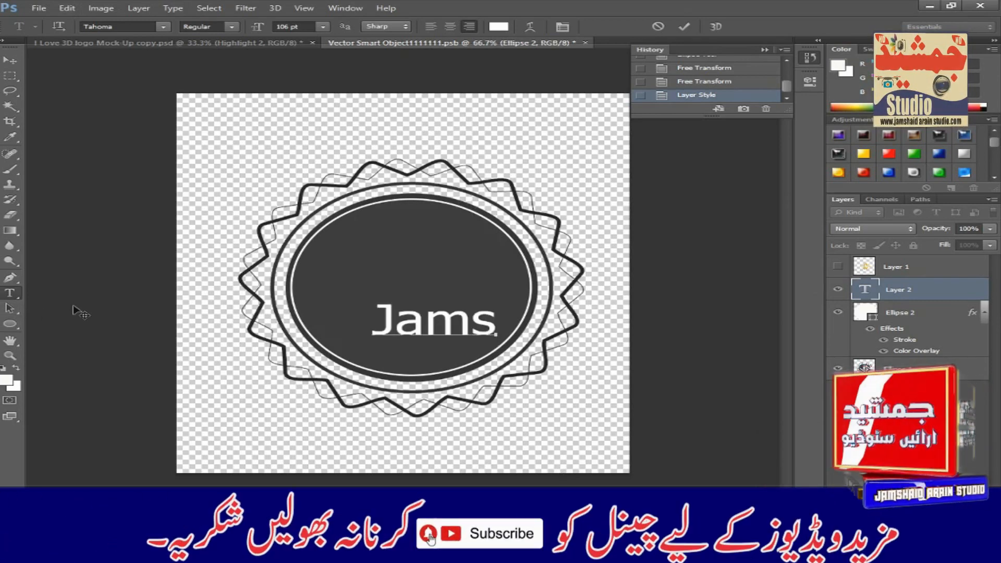
text(haid)
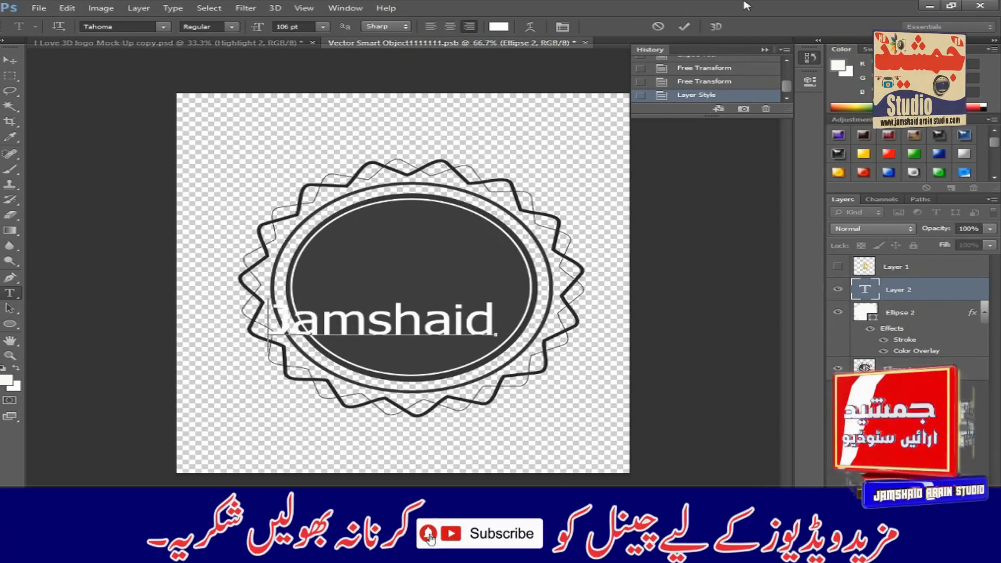
- Set the name text in the Impact font and move it to the middle of the dark oval
key(ctrl+a)
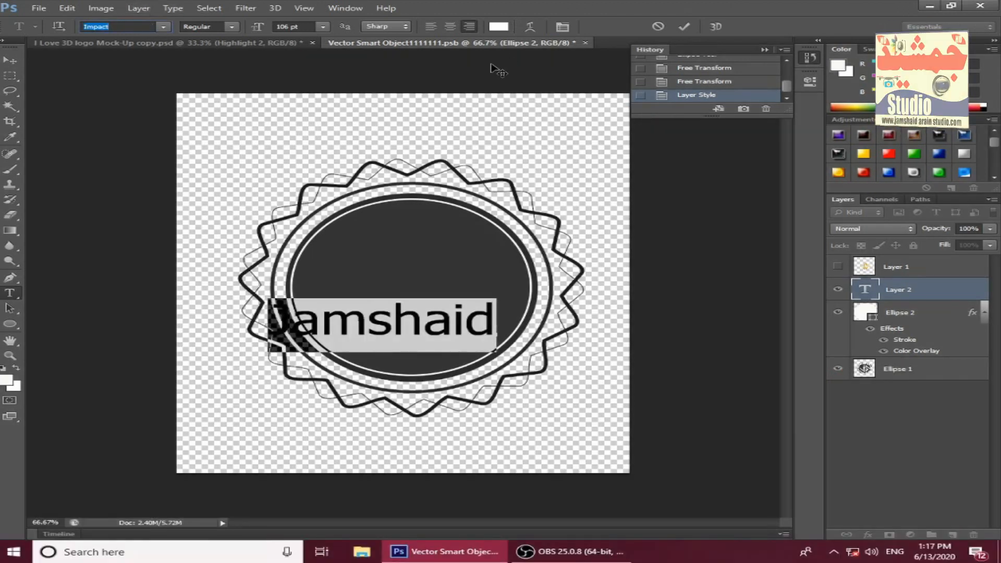
key(Return)
click(685, 29)
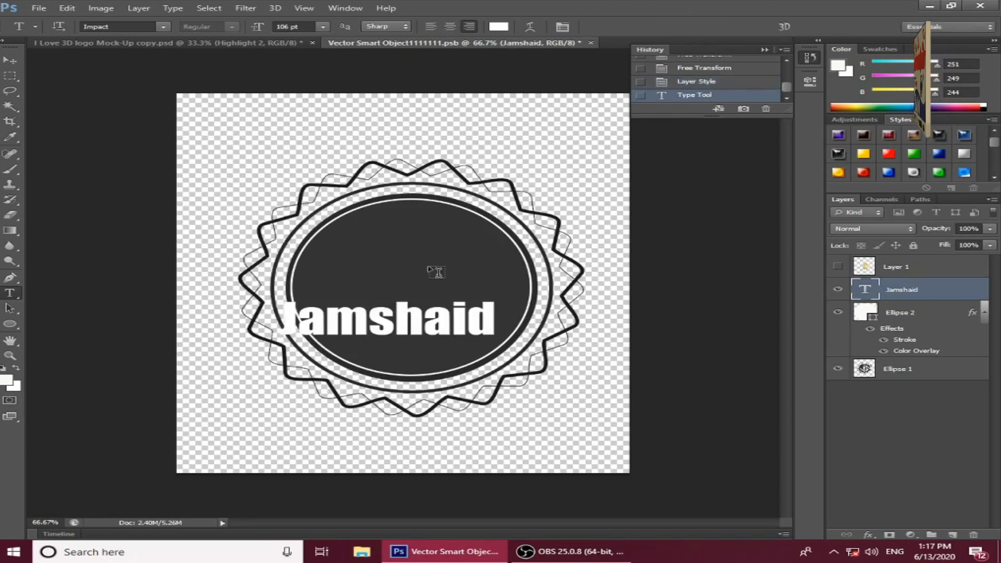
click(10, 61)
drag(337, 316, 364, 278)
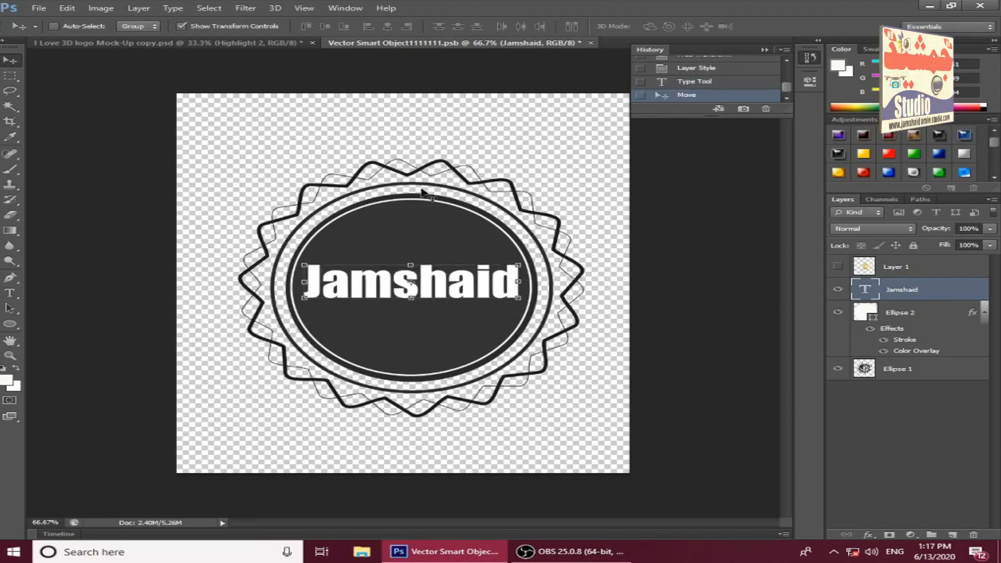
- Save and close the smart object, and remove the layer style from the Highlight 2 layer
click(591, 43)
click(388, 199)
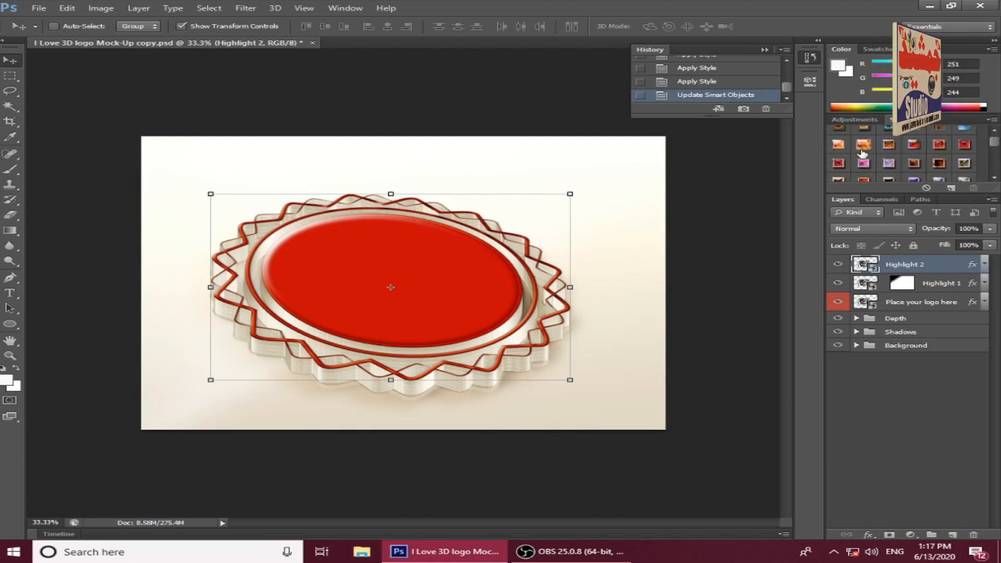
click(836, 137)
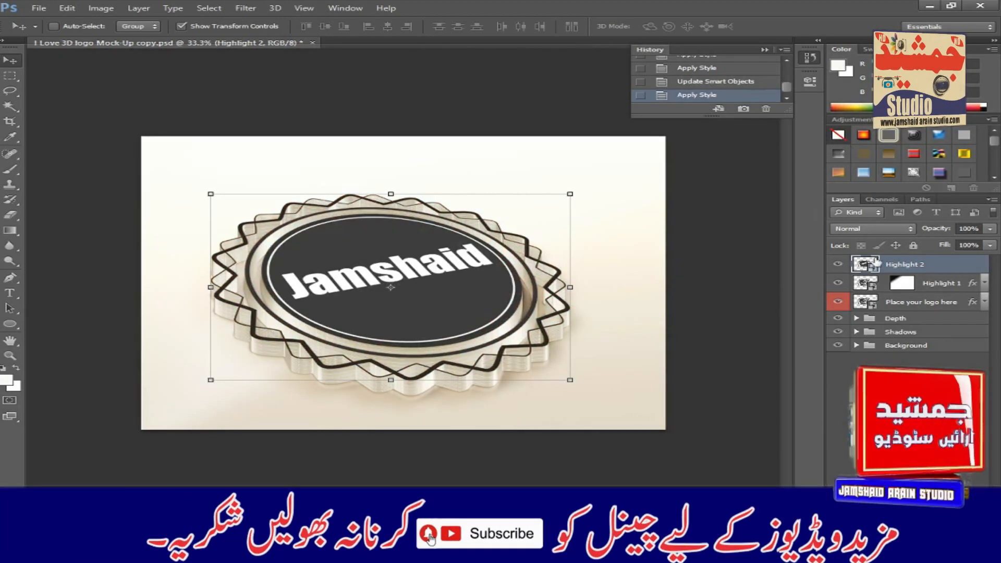
- Reopen the Highlight 2 smart object and toggle the visibility of Ellipse 2 and Ellipse 1 to compare them, leaving both shown
double_click(861, 266)
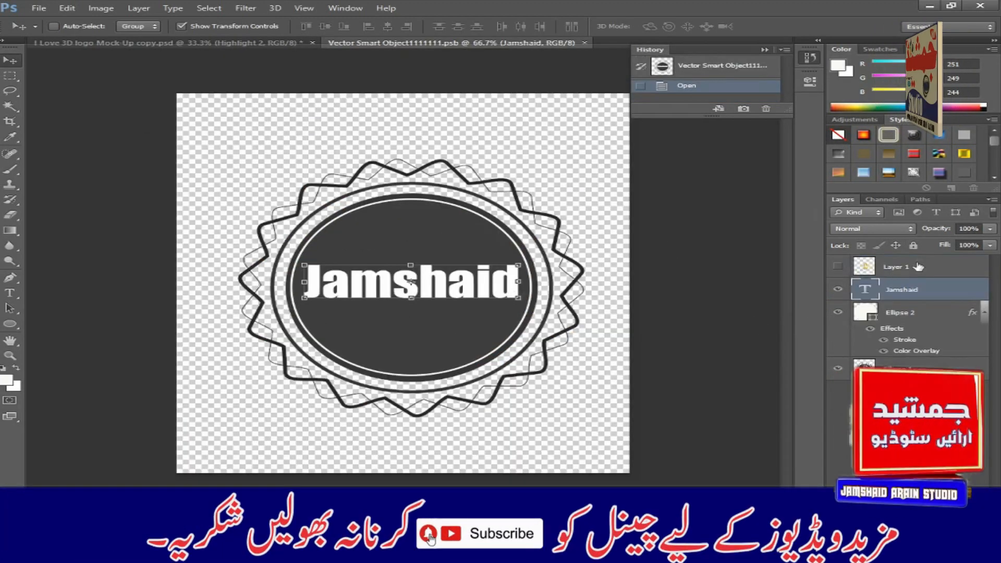
click(838, 313)
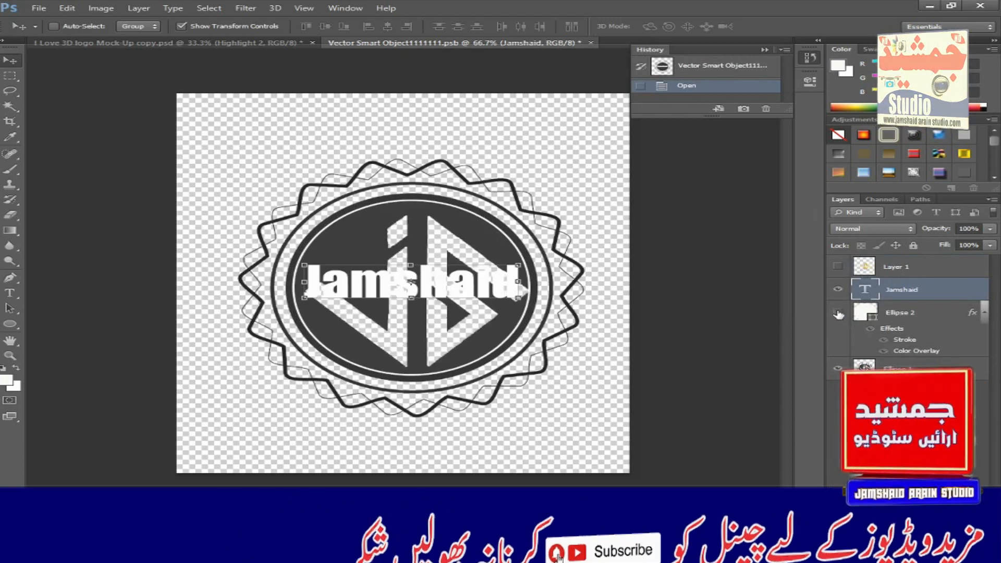
click(838, 313)
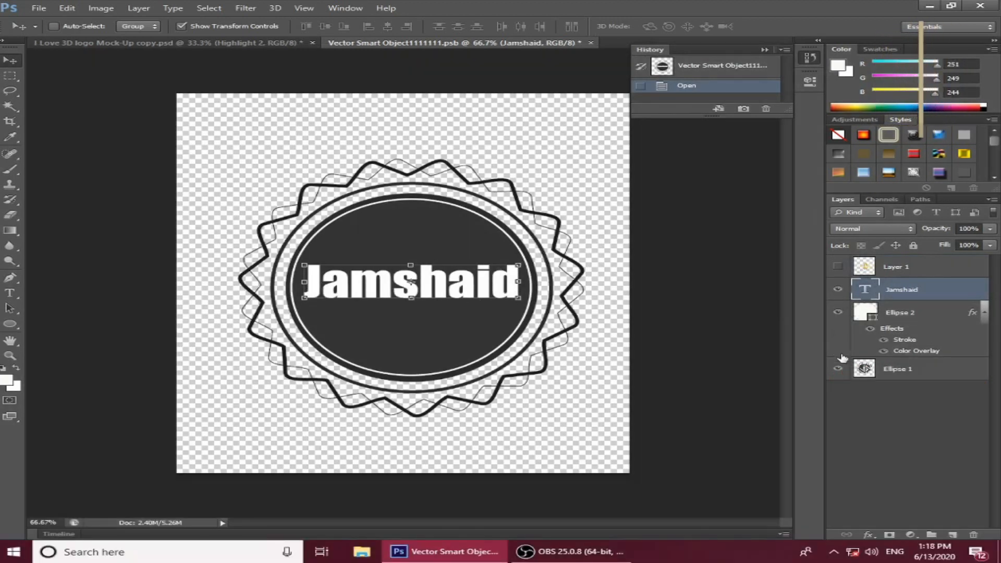
click(838, 370)
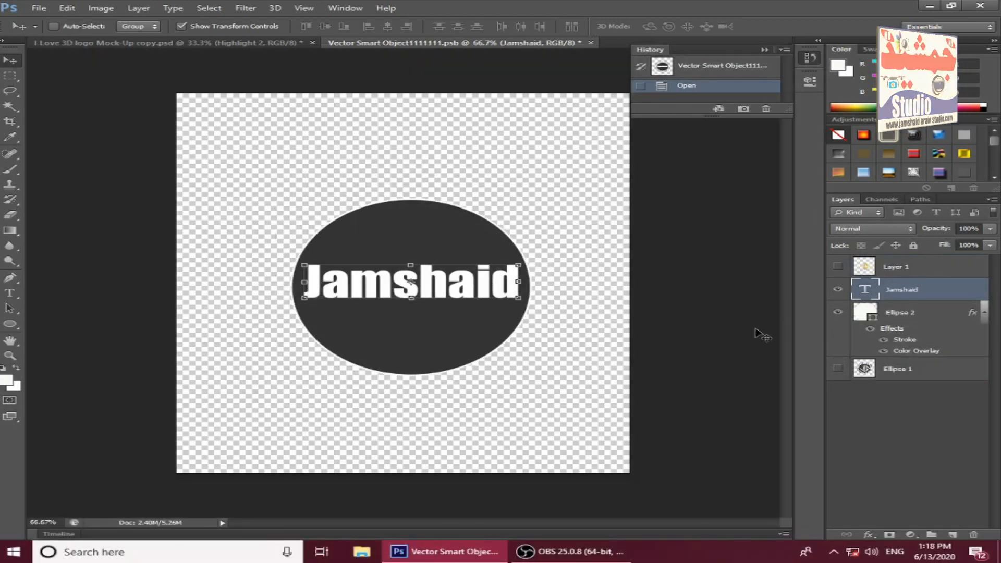
click(838, 313)
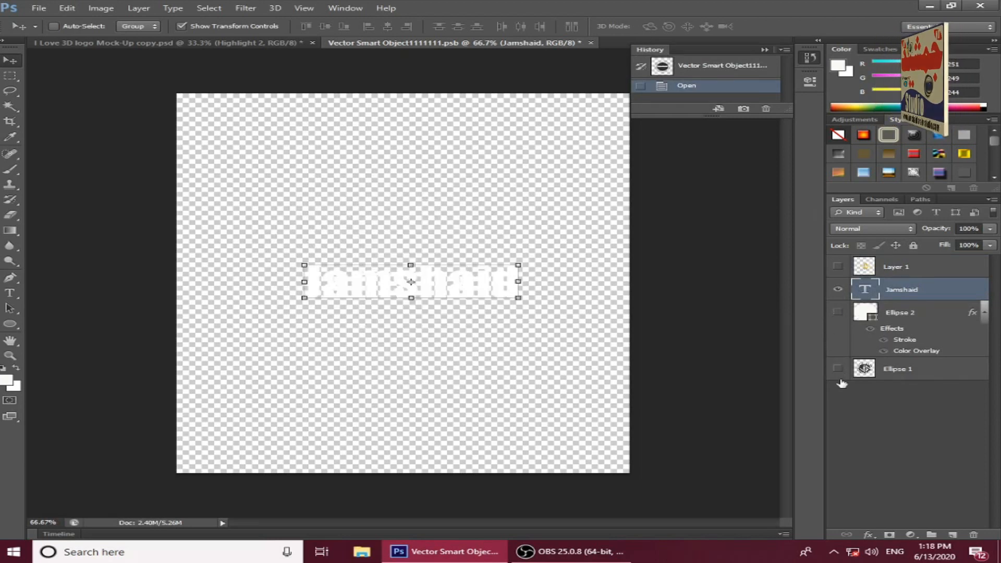
click(838, 370)
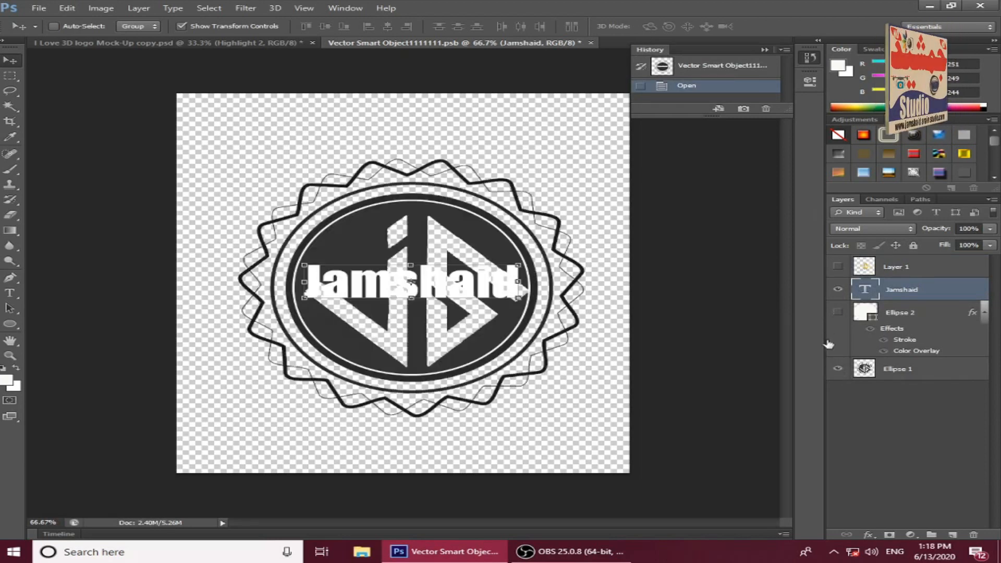
click(838, 313)
- Merge Ellipse 2 and Ellipse 1 into one layer without including the name text, and save and close the smart object
click(838, 289)
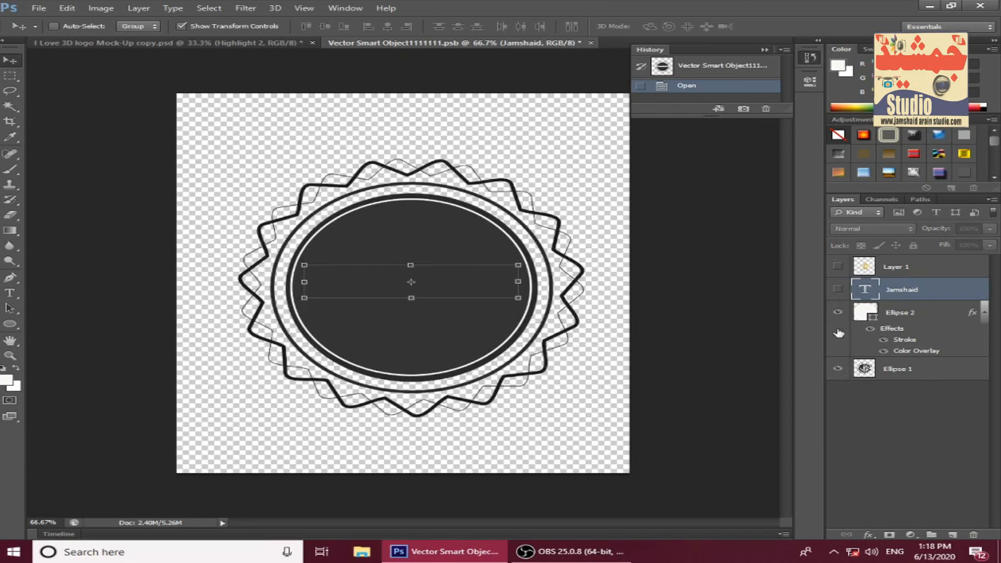
click(929, 312)
right_click(928, 314)
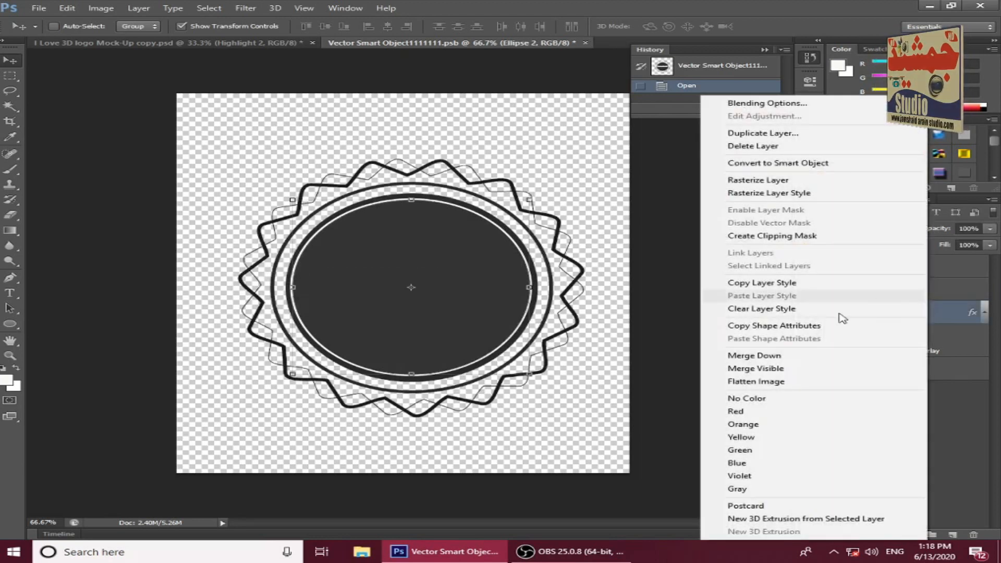
click(782, 368)
click(838, 289)
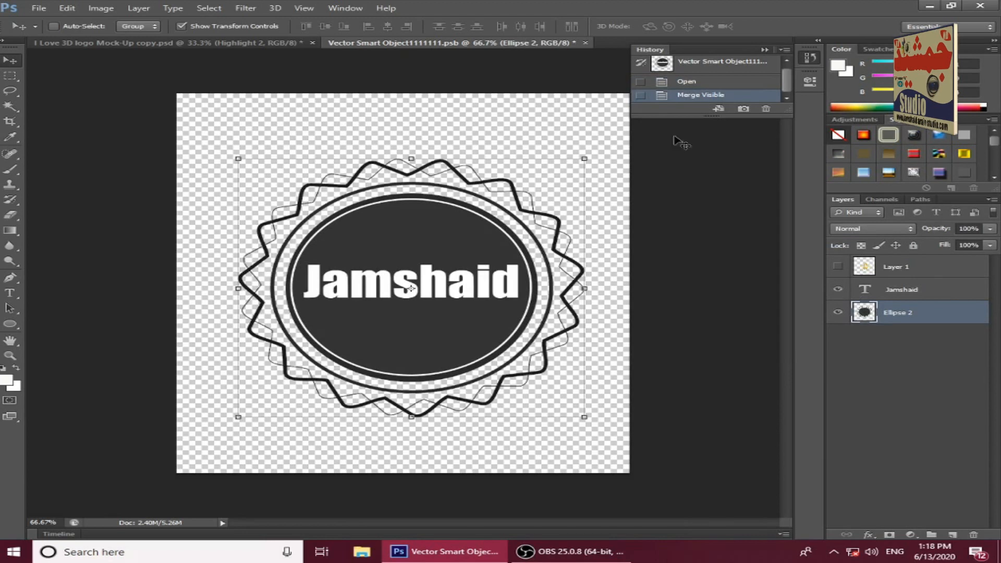
click(585, 43)
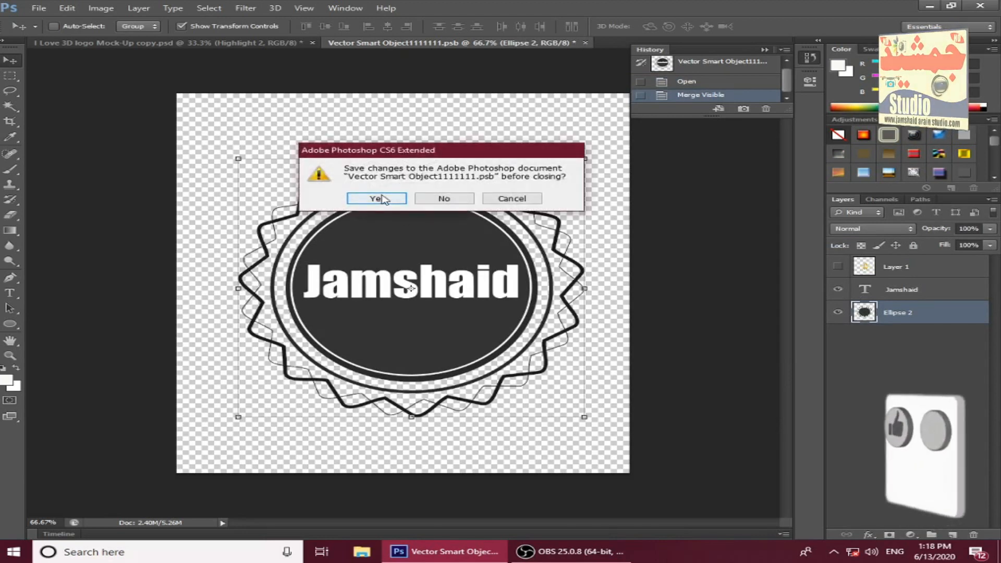
click(381, 198)
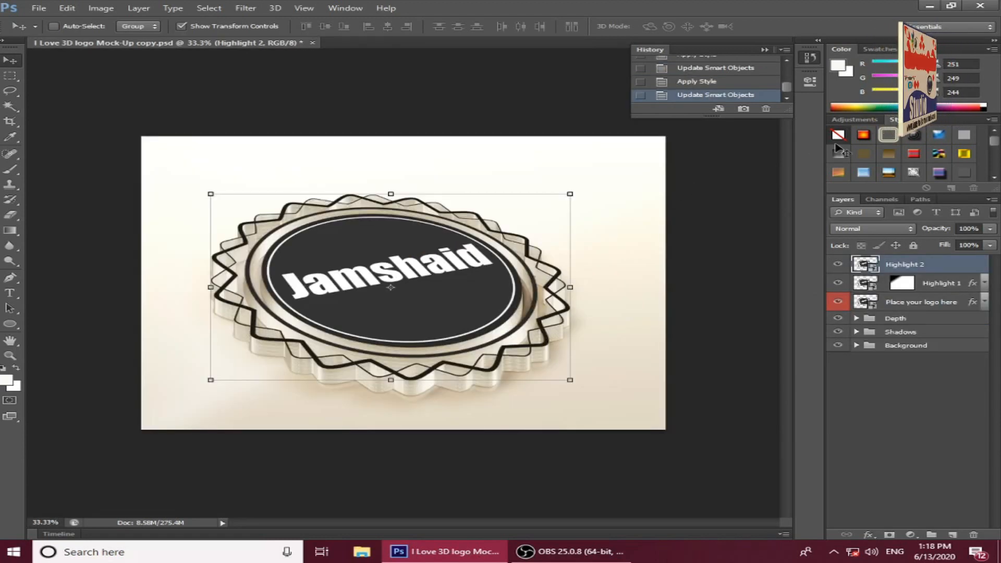
- Try the red patterned and glossy yellow style presets on the Highlight 2 layer, and revert to the unstyled badge
click(913, 136)
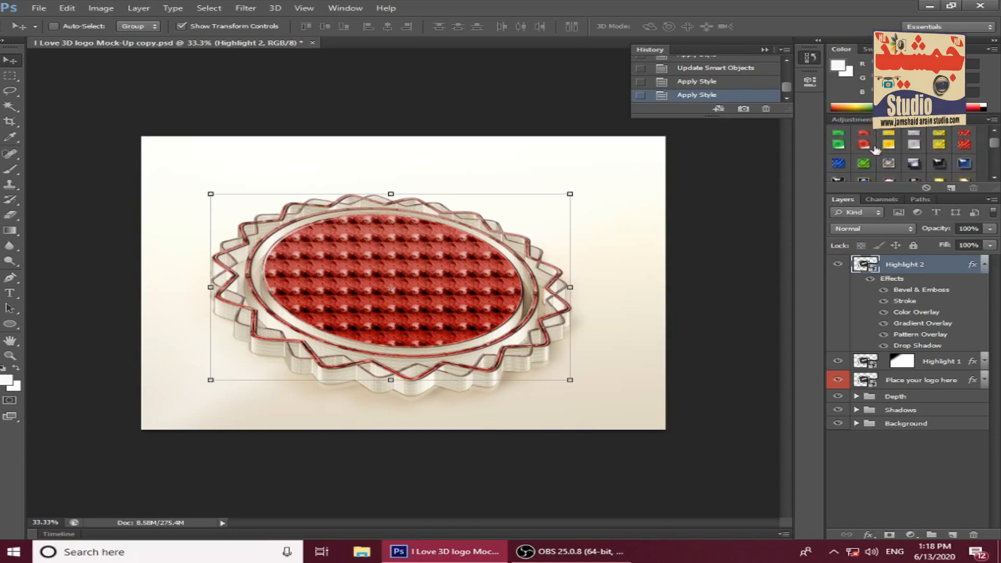
click(864, 127)
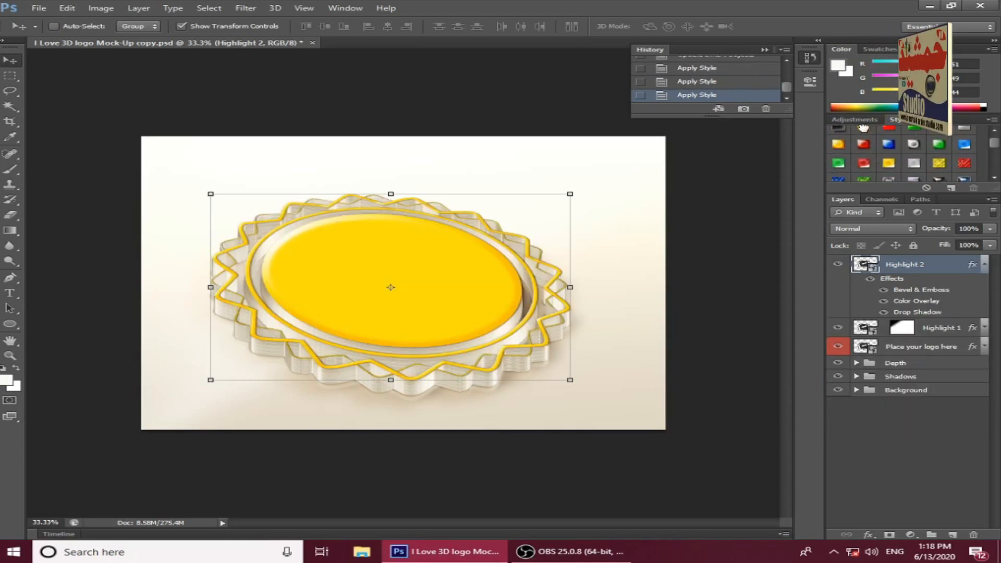
key(ctrl+z)
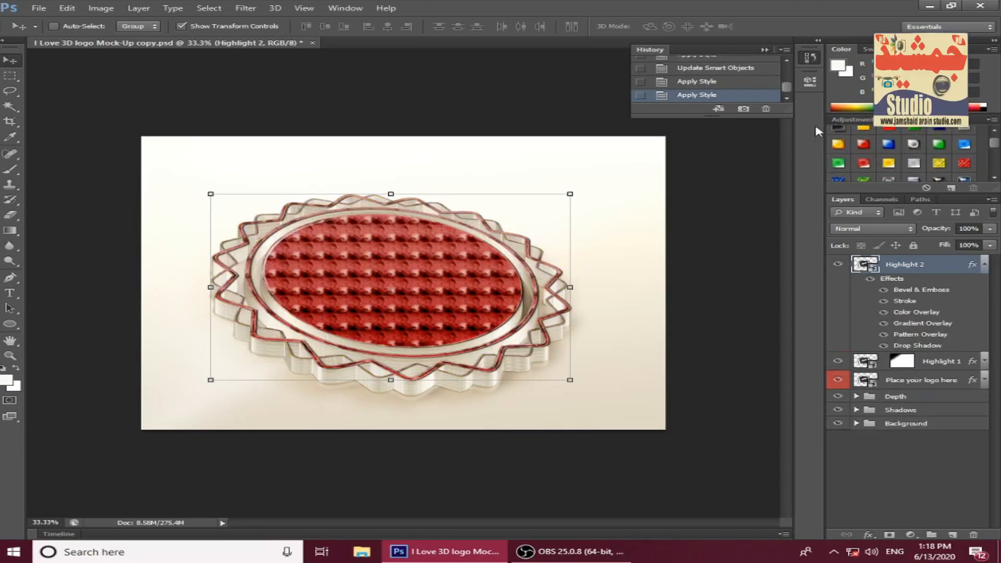
click(710, 68)
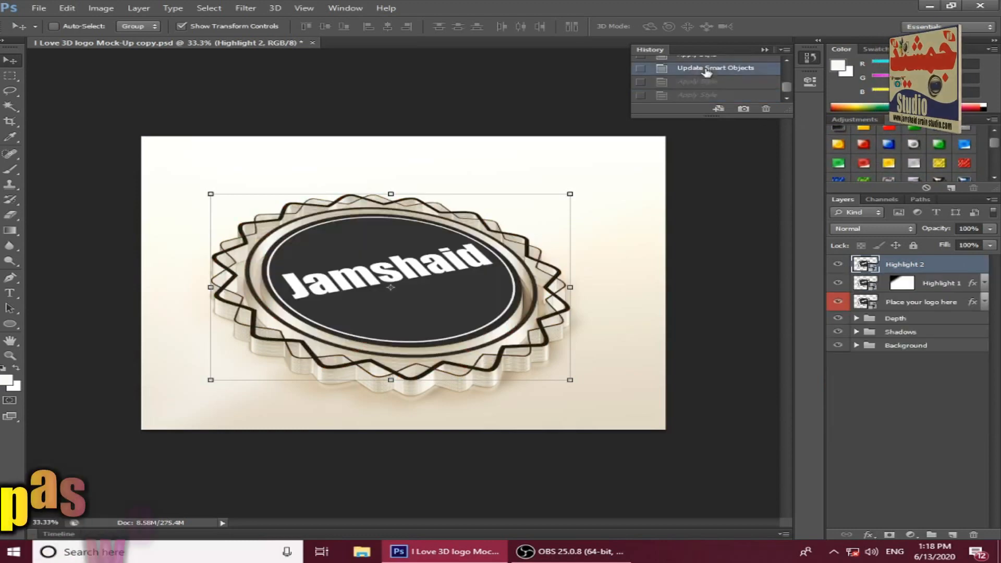
- Reopen the Highlight 2 smart object and hide its Ellipse 2 layer
double_click(870, 263)
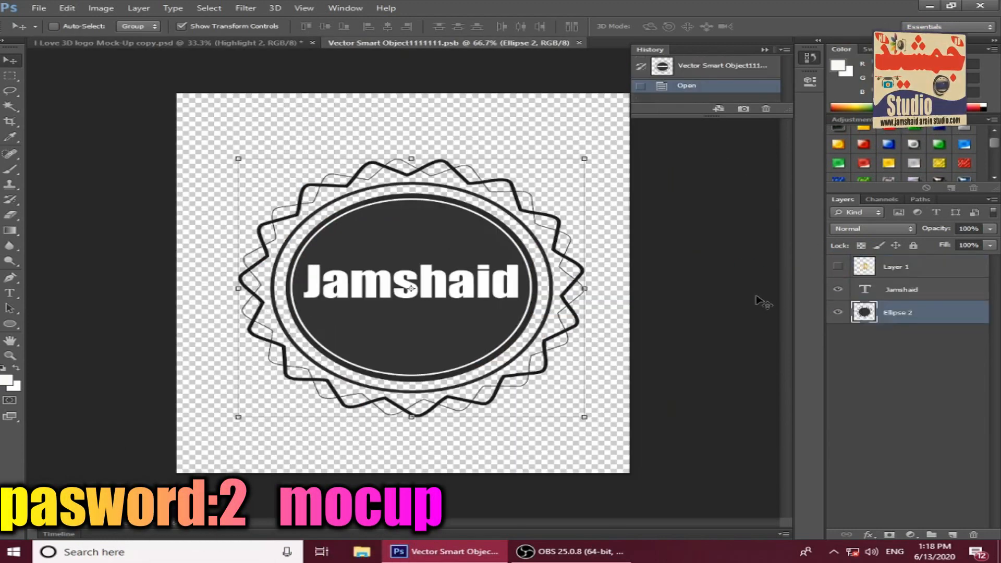
click(838, 311)
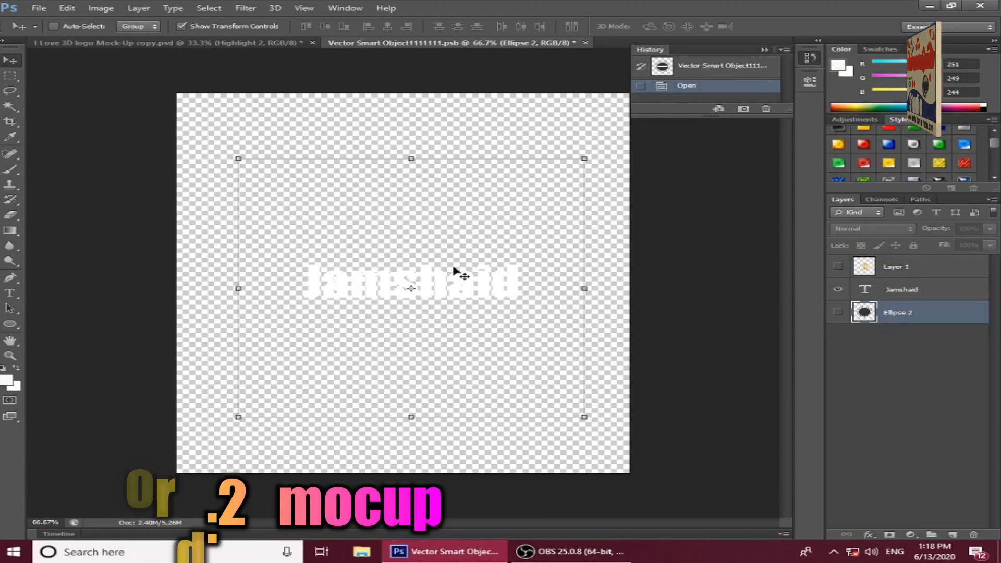
- Try a red color overlay on the name text layer, and apply a light-to-dark blue preset as its gradient overlay instead
click(950, 293)
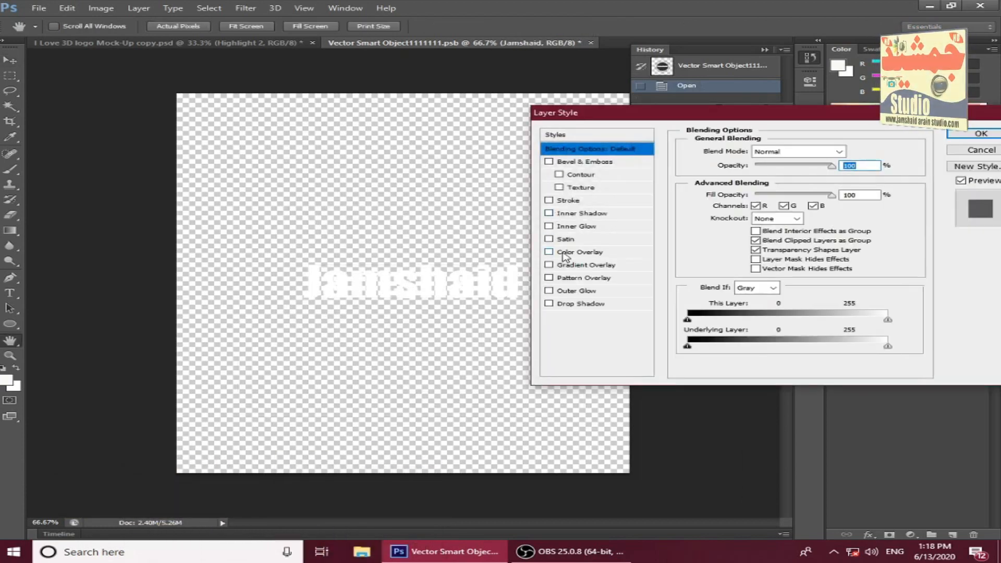
click(565, 254)
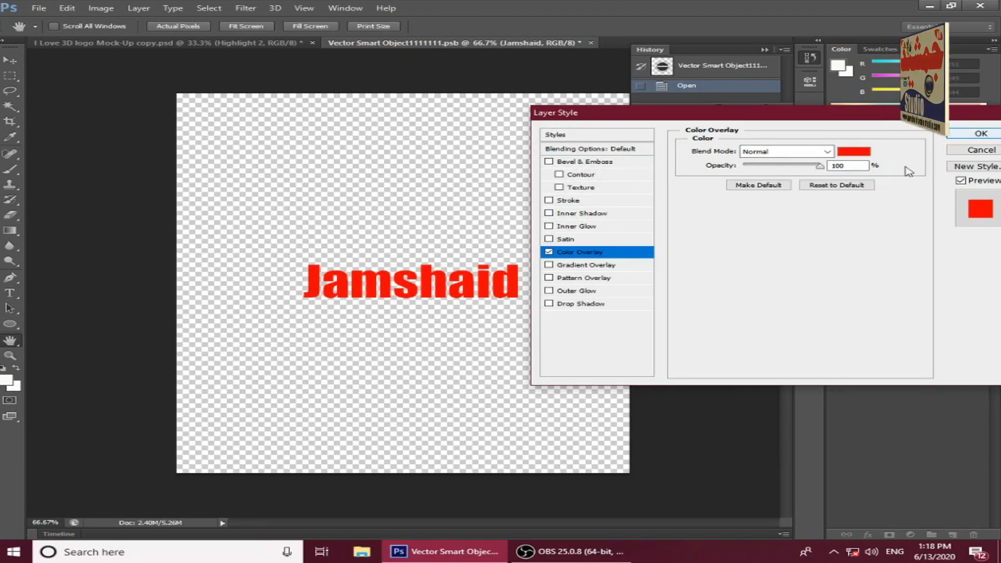
click(564, 266)
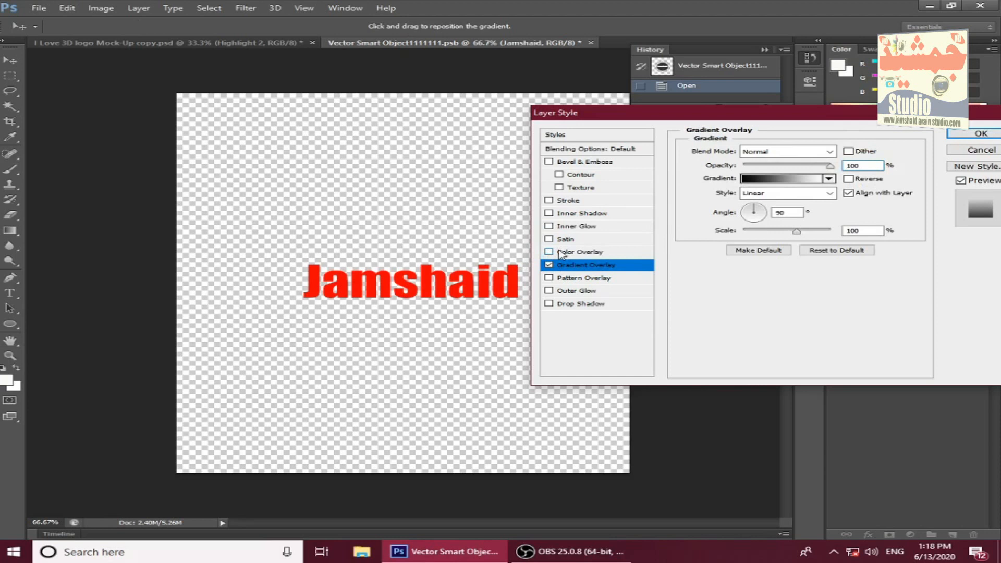
click(804, 181)
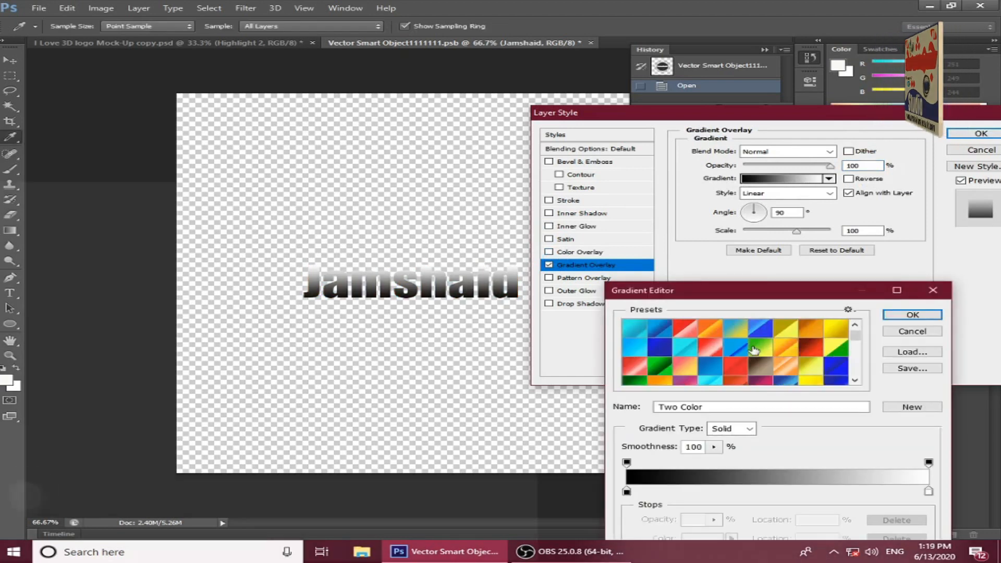
click(756, 348)
click(751, 335)
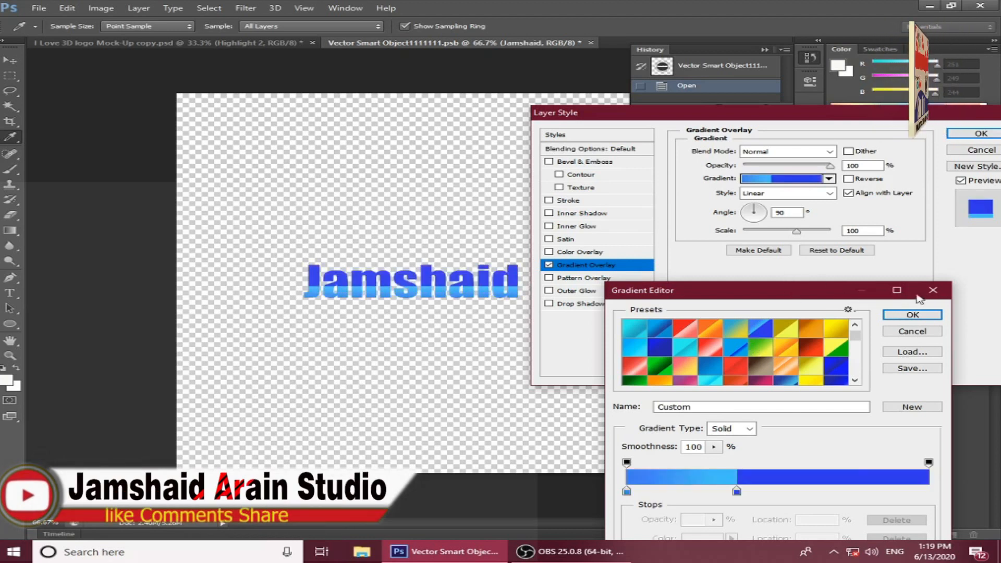
click(913, 316)
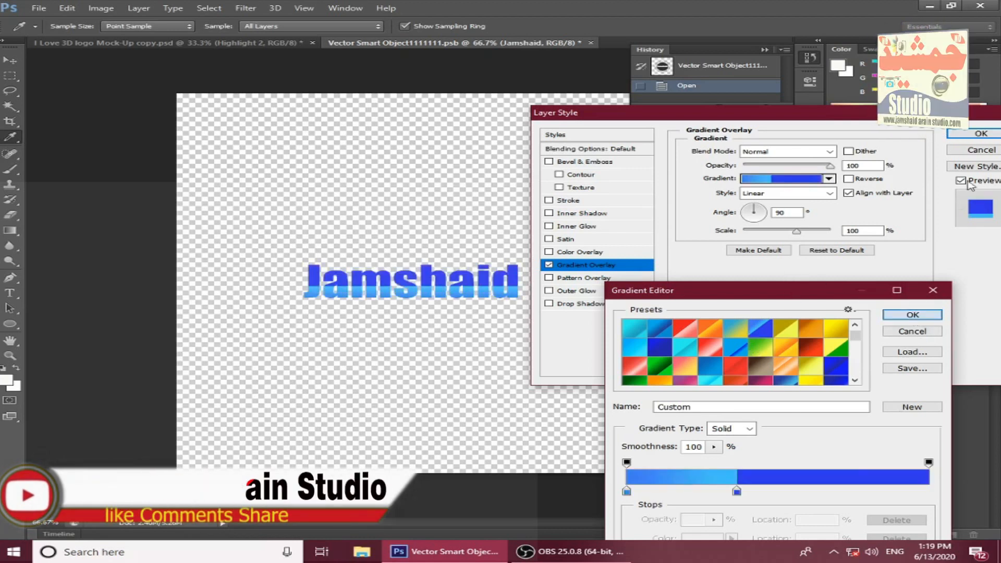
click(977, 138)
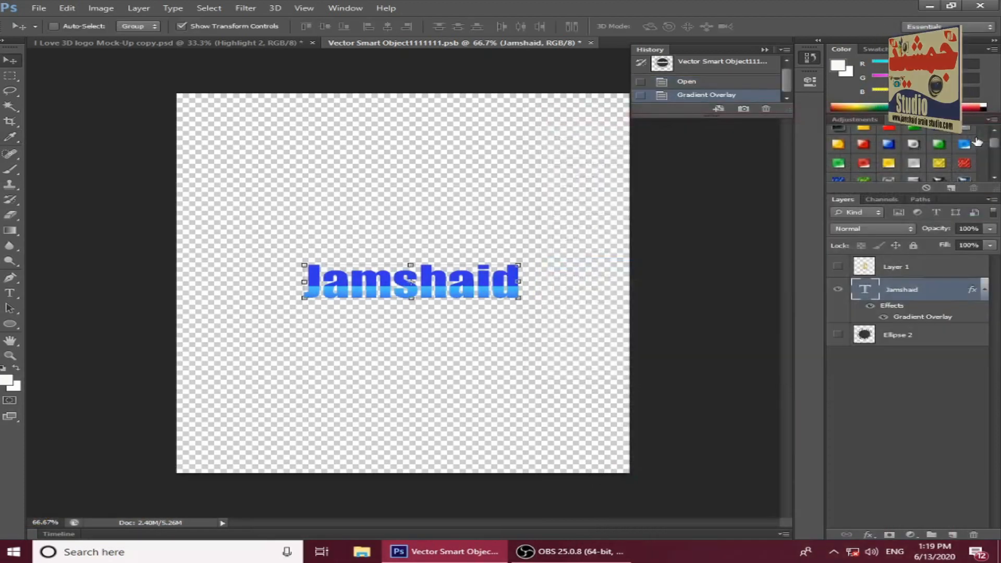
- Start placing an image file and browse to the Photoshop Data All folder on Local Disk (D:)
click(50, 9)
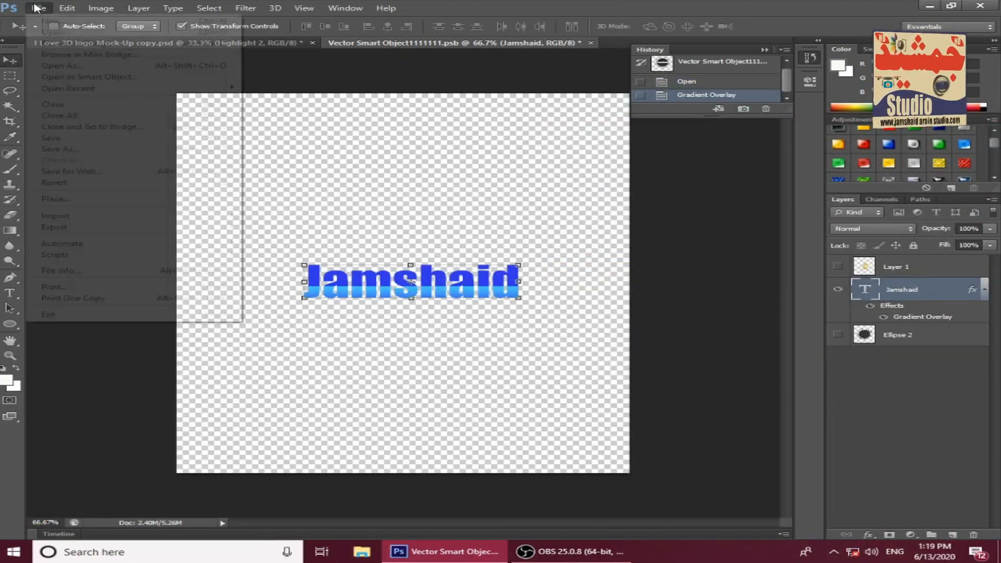
click(80, 203)
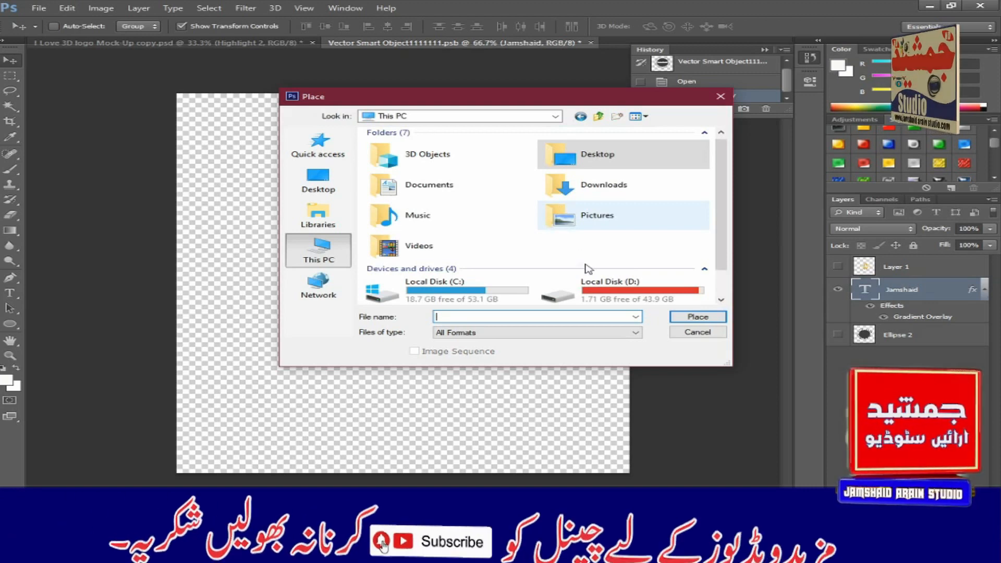
double_click(605, 298)
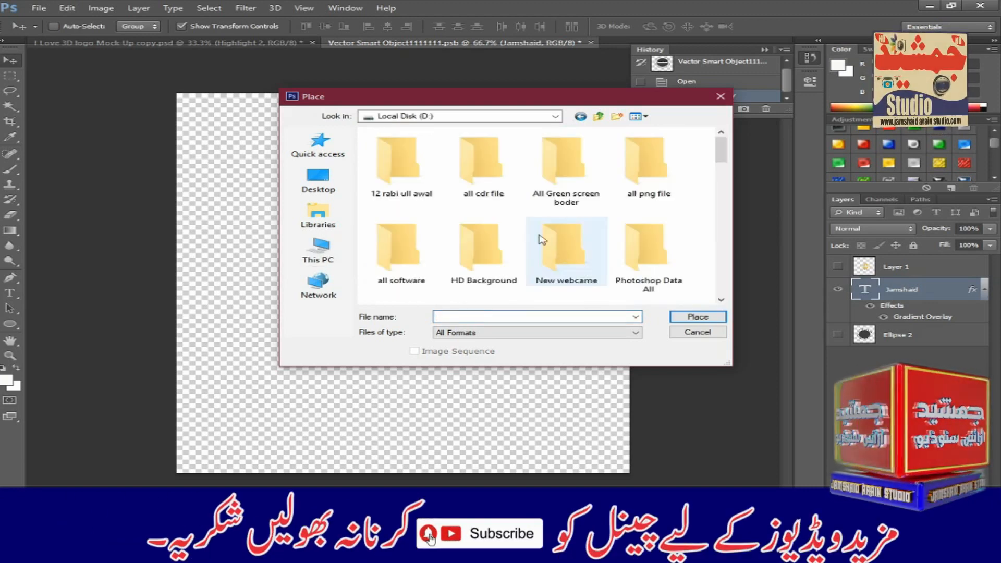
double_click(644, 264)
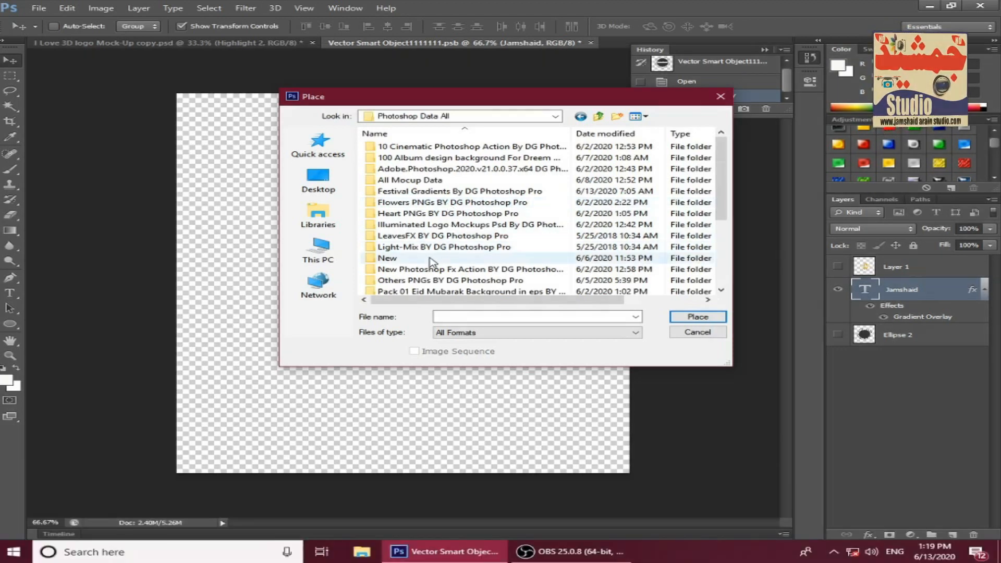
- Look through the New folder for artwork to place and return to the Photoshop Data All folder
double_click(431, 259)
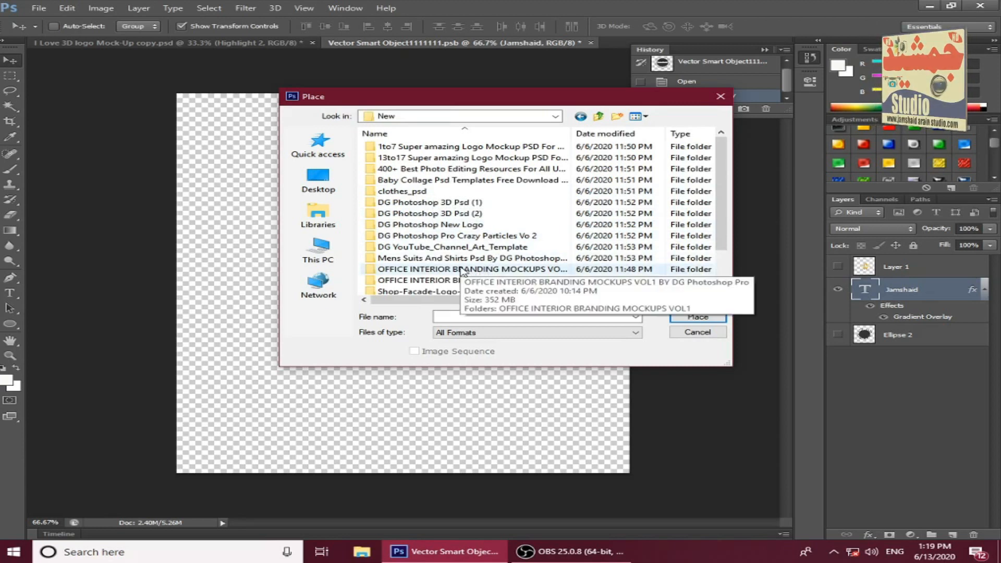
scroll(461, 269, down, 2)
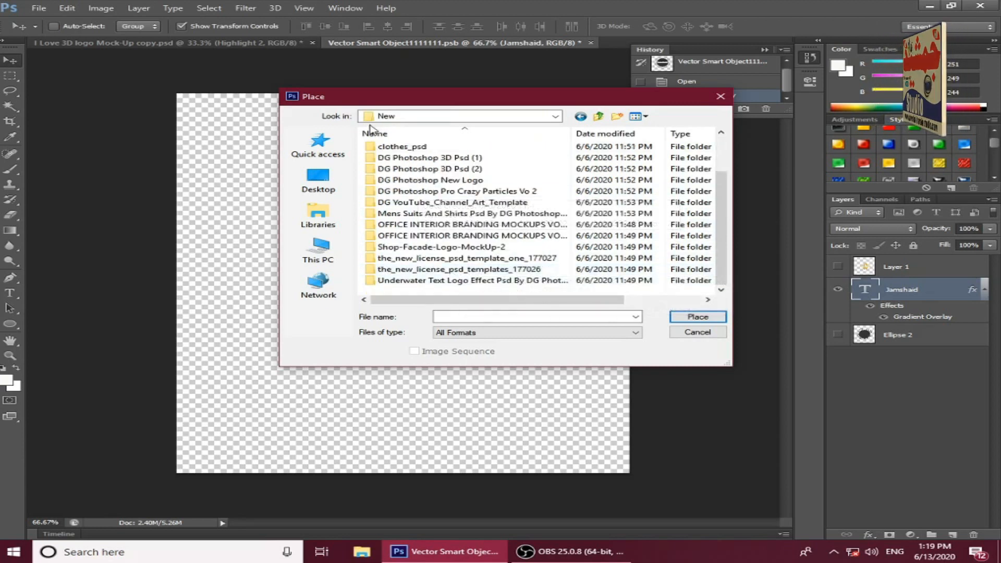
click(599, 116)
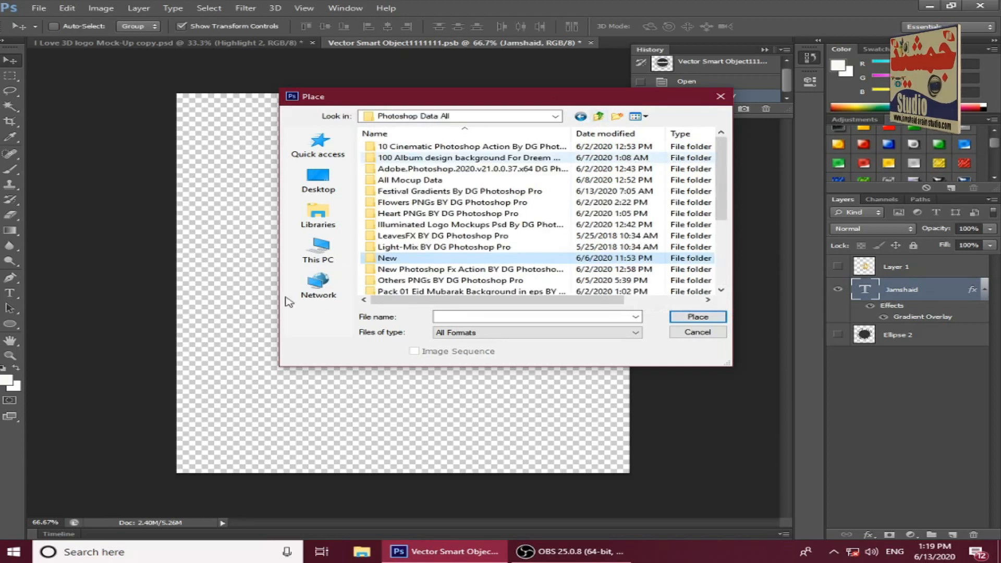
- Show the files as large icons, open the Others PNGs BY DG Photoshop Pro folder, and widen the Place dialog
click(640, 120)
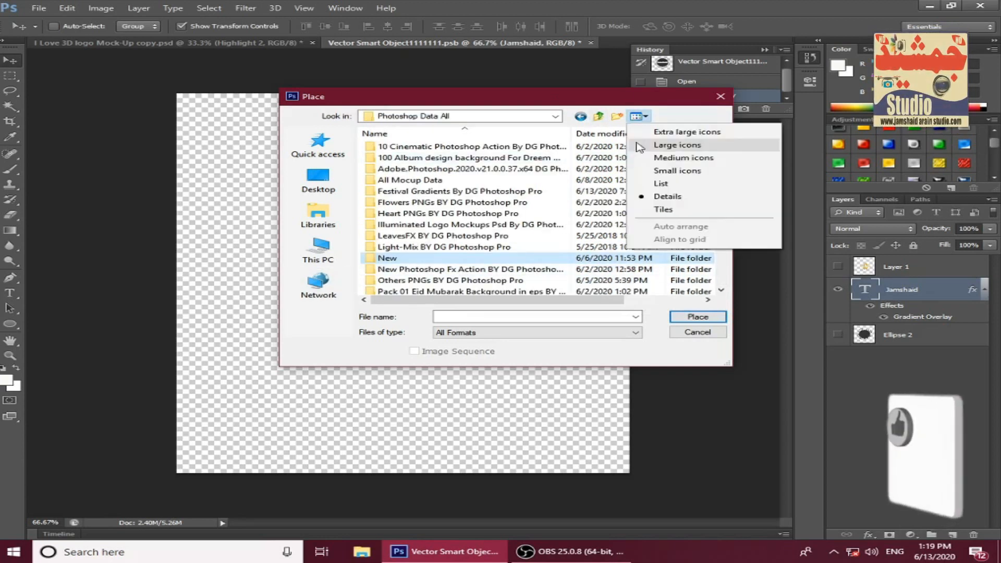
click(636, 146)
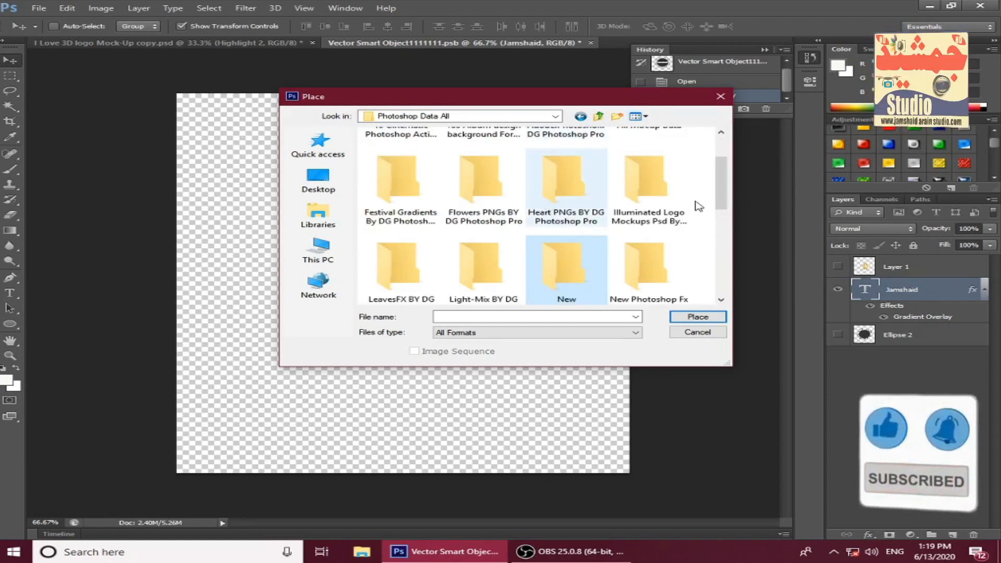
scroll(537, 188, down, 5)
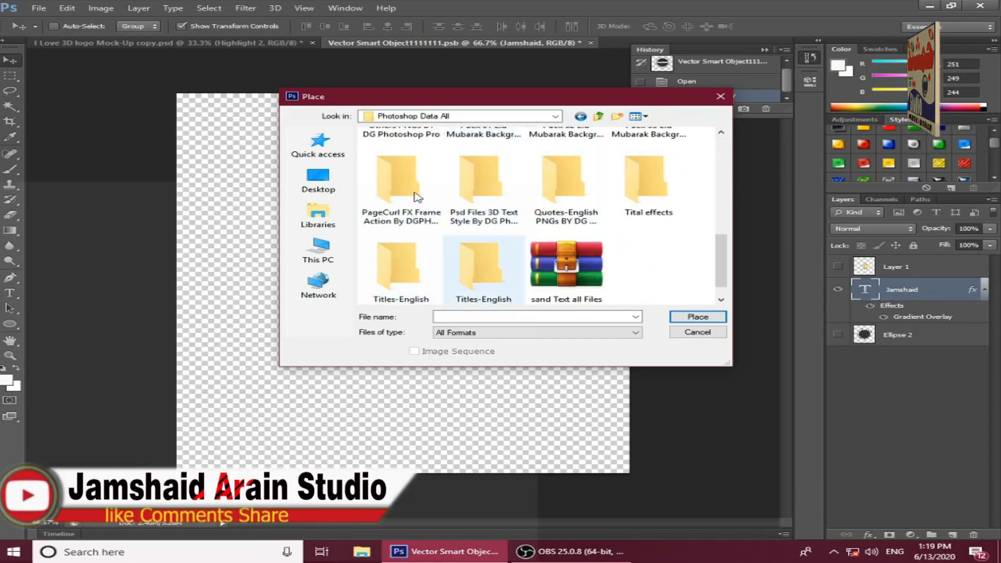
scroll(429, 202, up, 2)
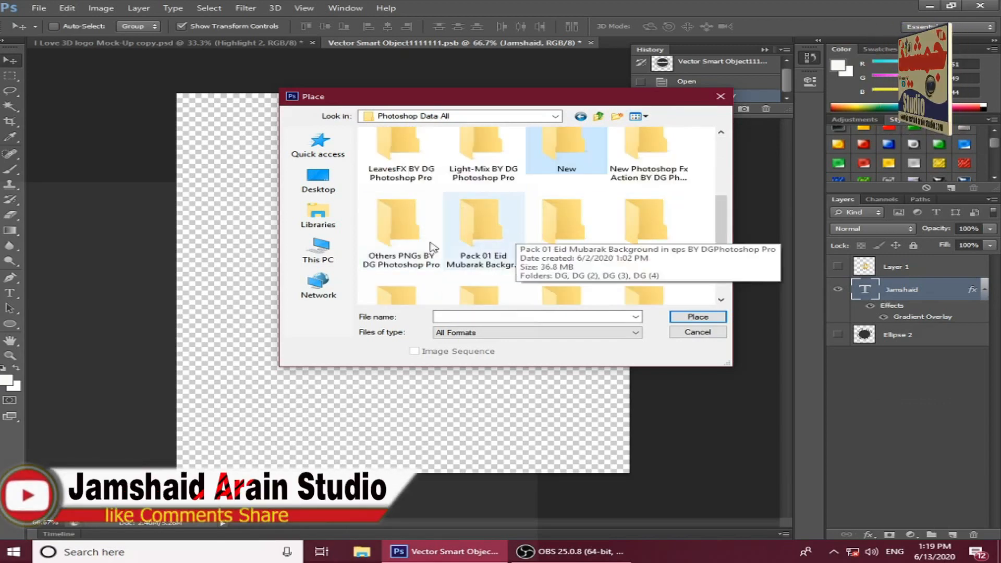
click(404, 244)
double_click(404, 244)
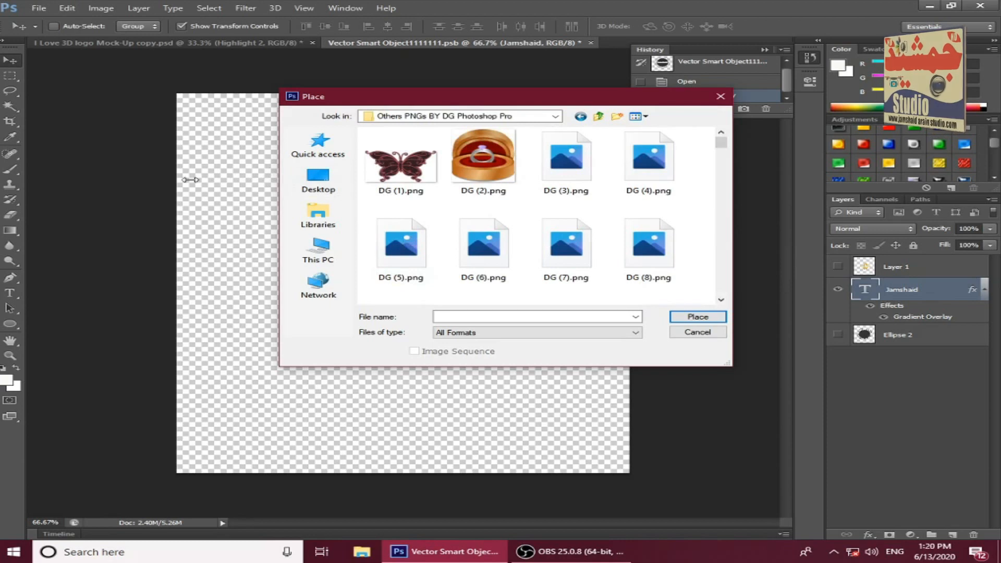
drag(178, 179, 181, 179)
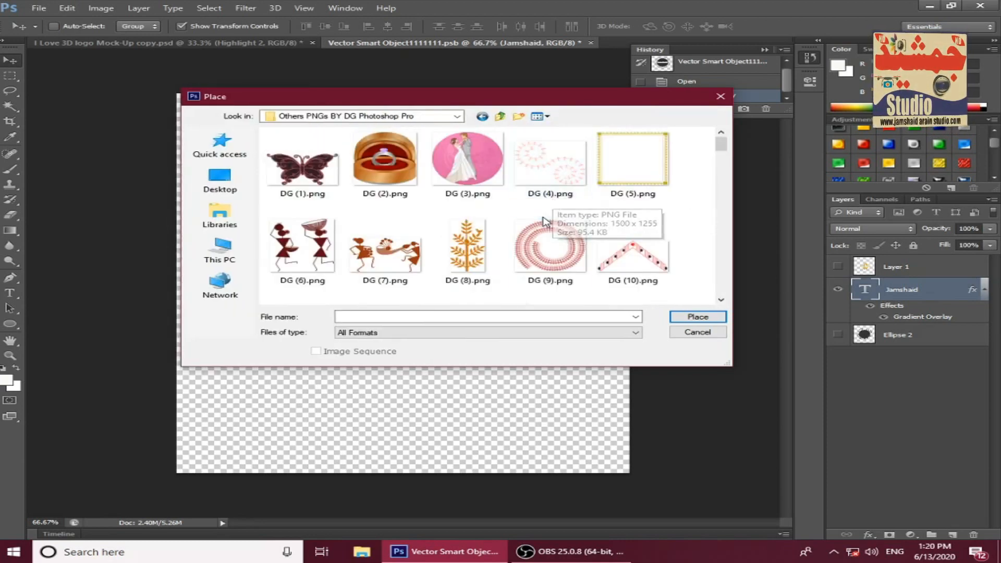
- Examine the PNG thumbnails in the Others PNGs folder for an image suitable for the badge
scroll(539, 221, down, 2)
scroll(544, 222, down, 3)
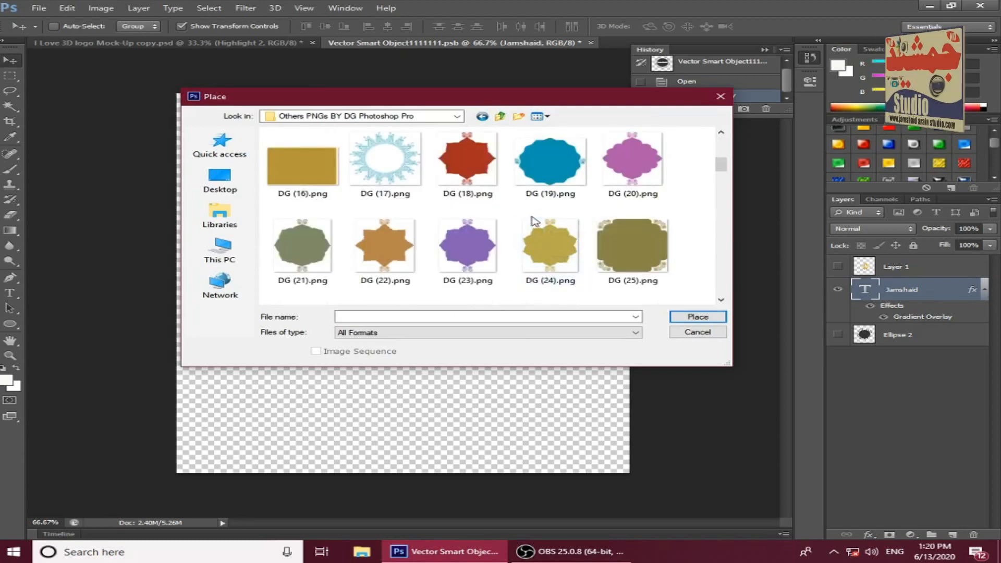
scroll(490, 264, down, 3)
scroll(490, 263, up, 1)
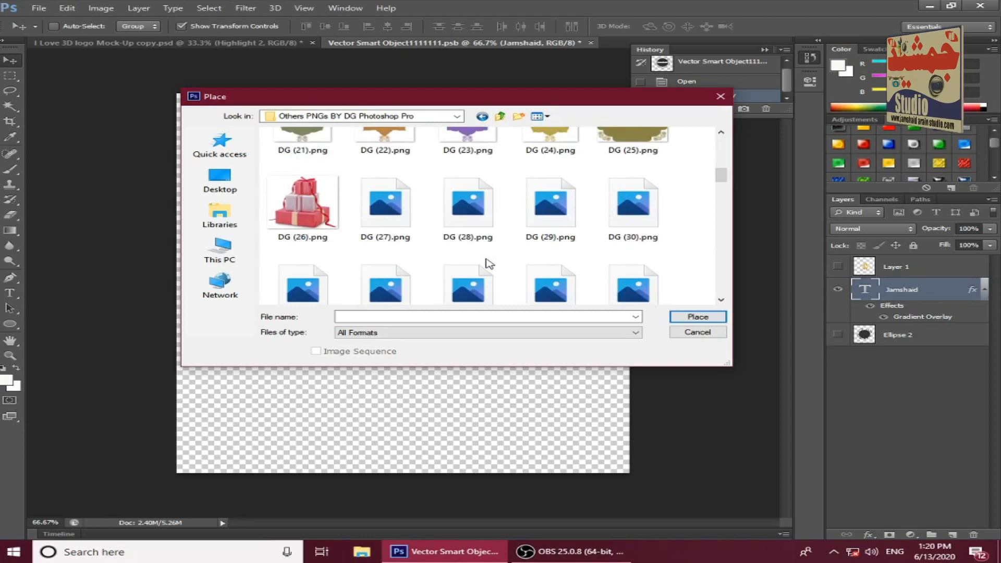
scroll(489, 263, down, 3)
scroll(487, 265, up, 3)
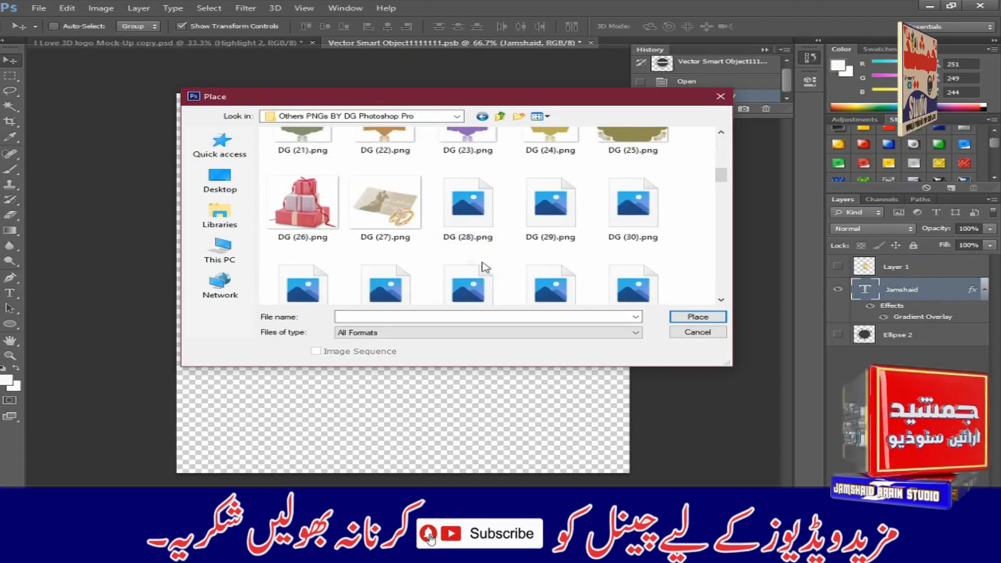
scroll(456, 246, down, 3)
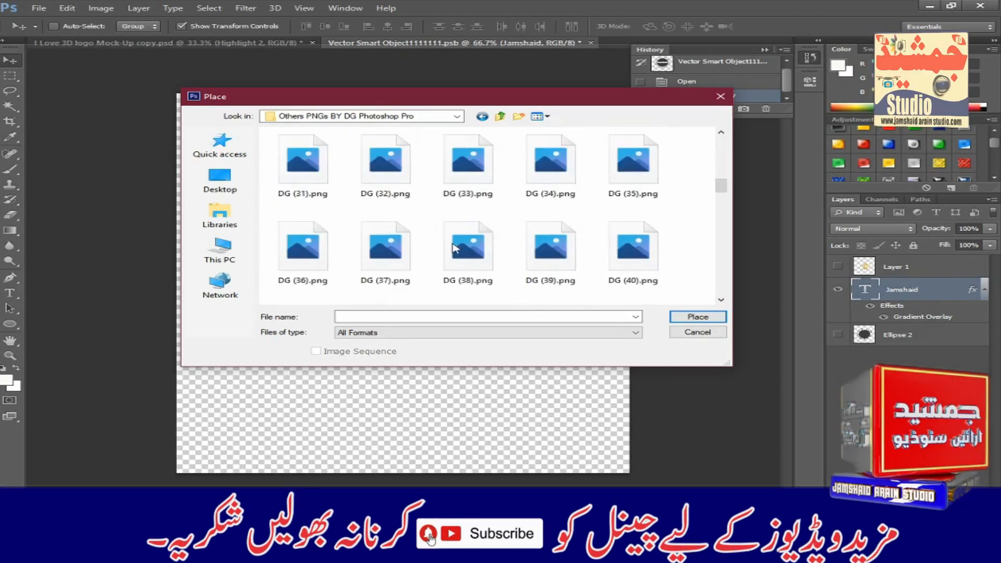
scroll(456, 245, up, 3)
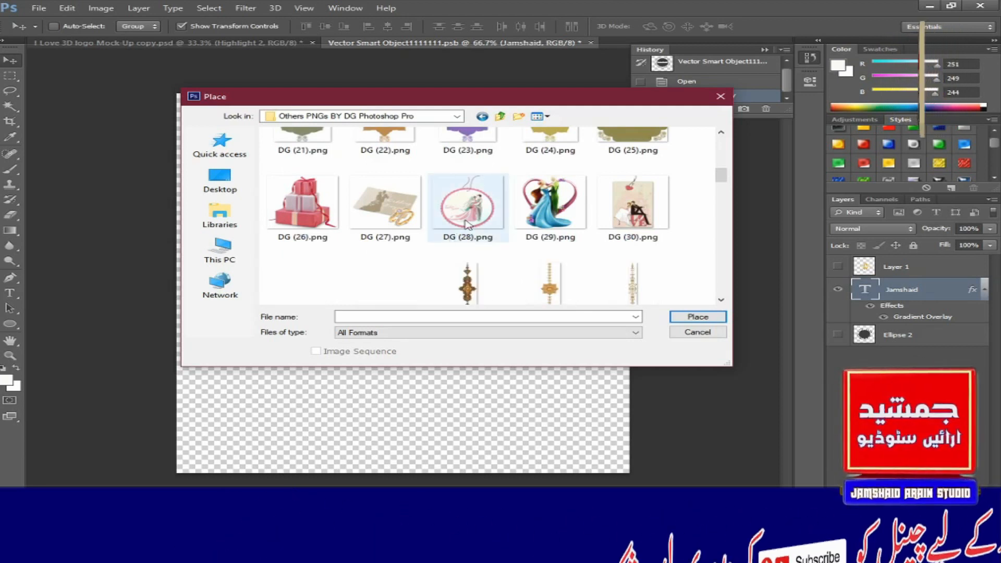
scroll(466, 224, down, 6)
scroll(463, 234, up, 3)
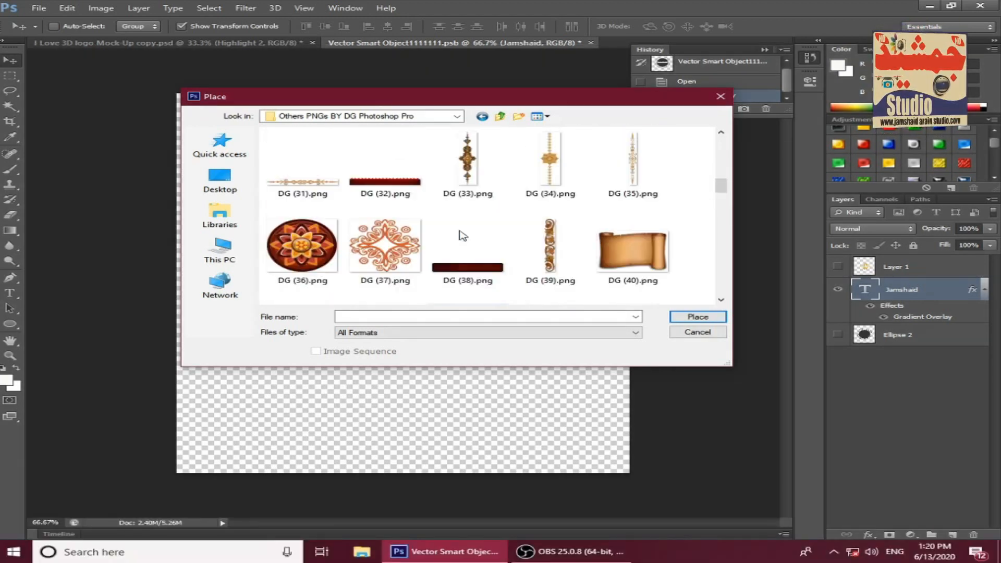
scroll(460, 234, down, 4)
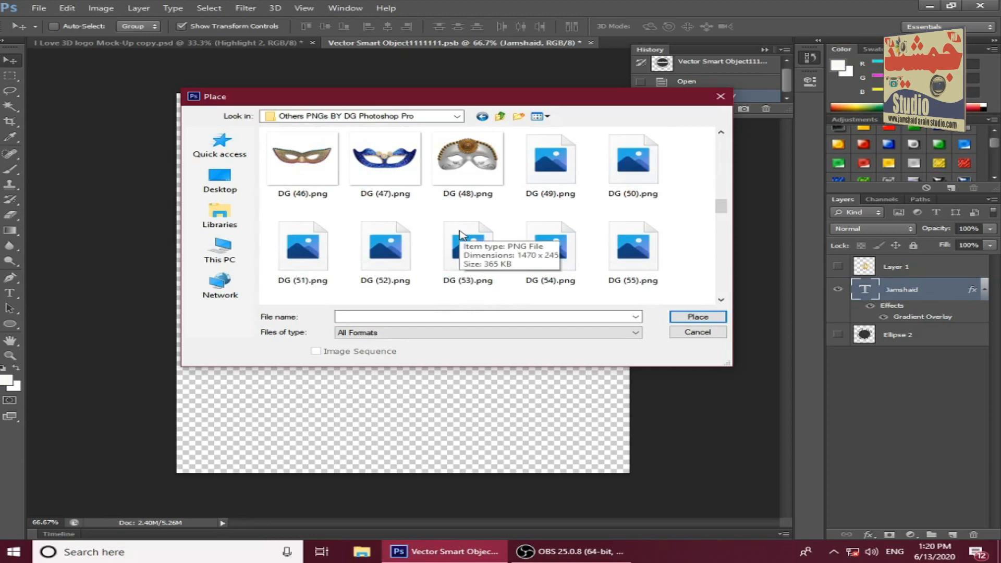
scroll(461, 235, down, 5)
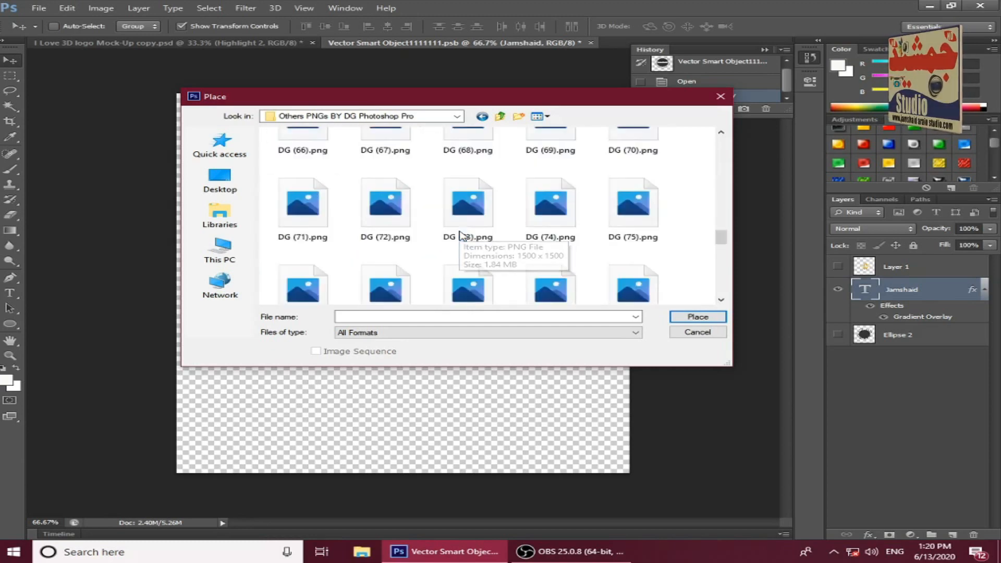
scroll(461, 236, up, 4)
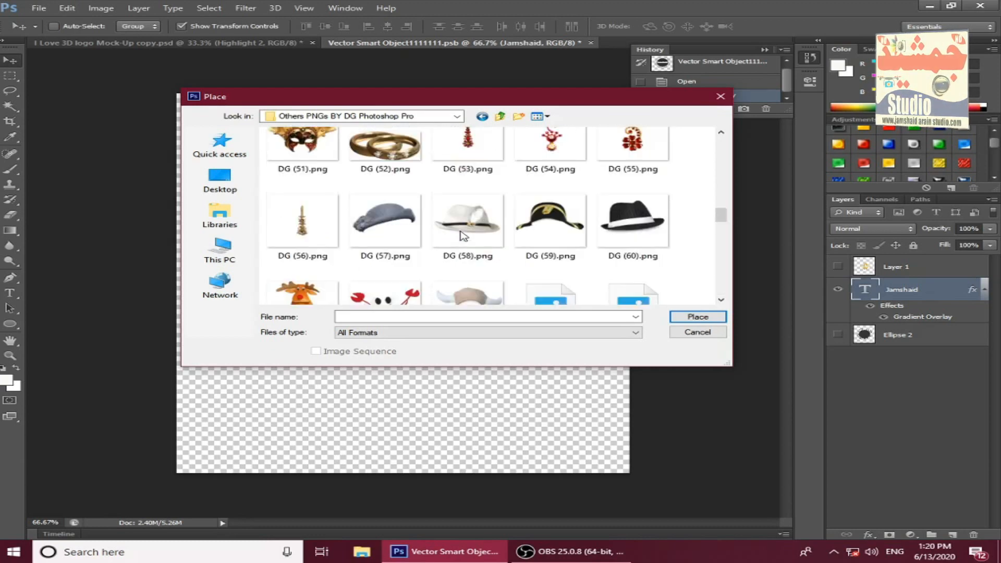
- Look through the Heart PNGs BY DG Photoshop Pro folder for artwork and return to the Photoshop Data All folder
key(BackSpace)
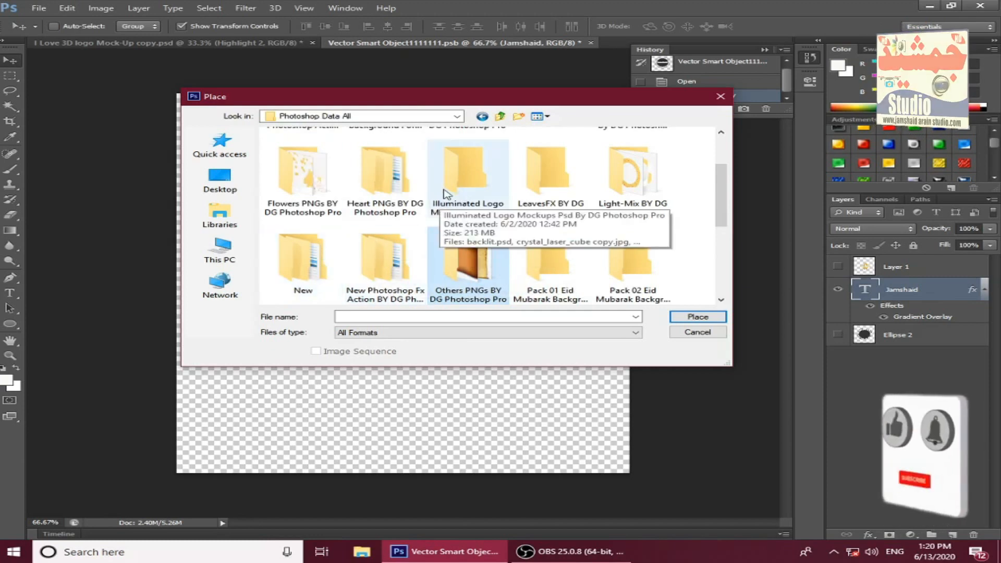
double_click(398, 180)
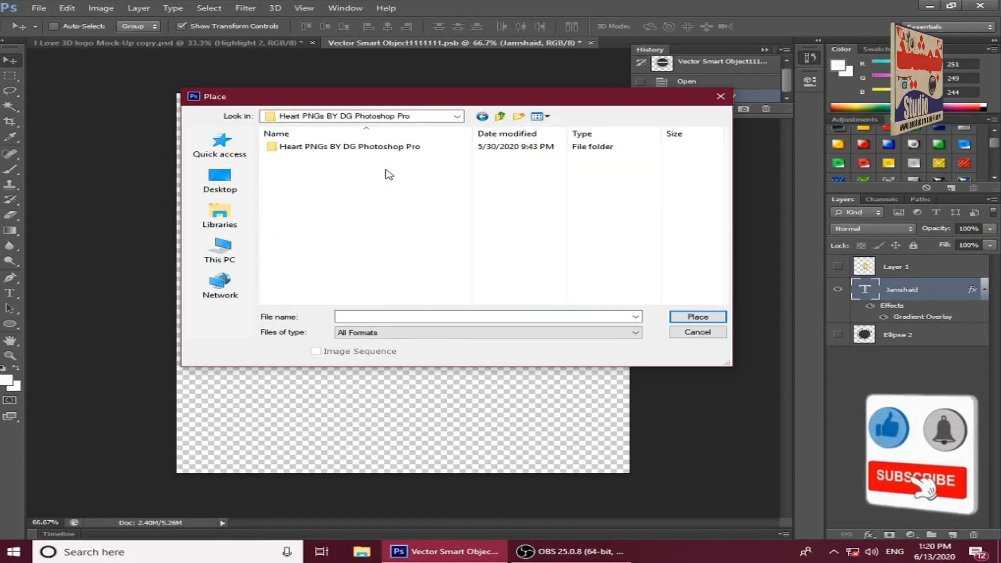
double_click(384, 147)
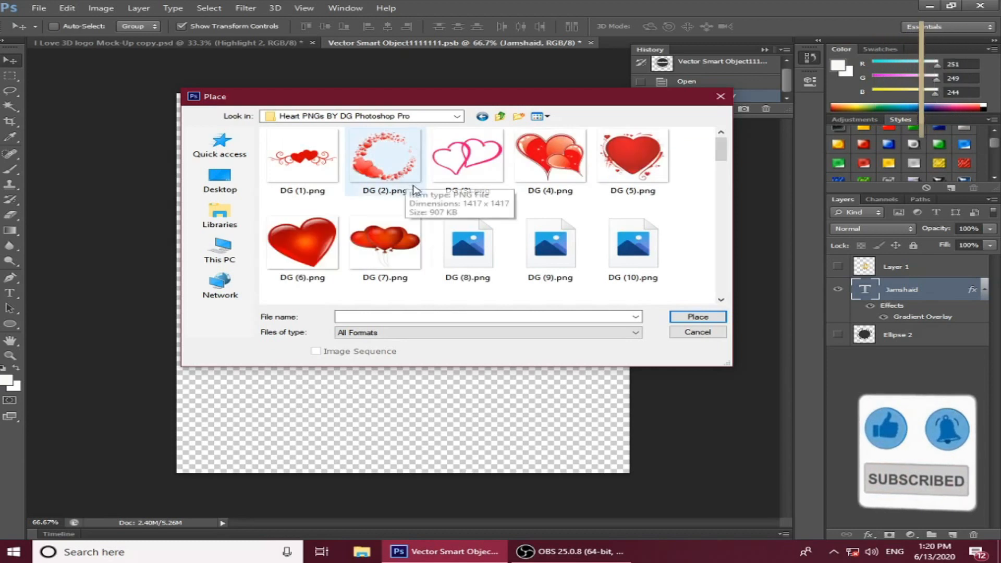
scroll(474, 229, down, 3)
scroll(478, 231, up, 3)
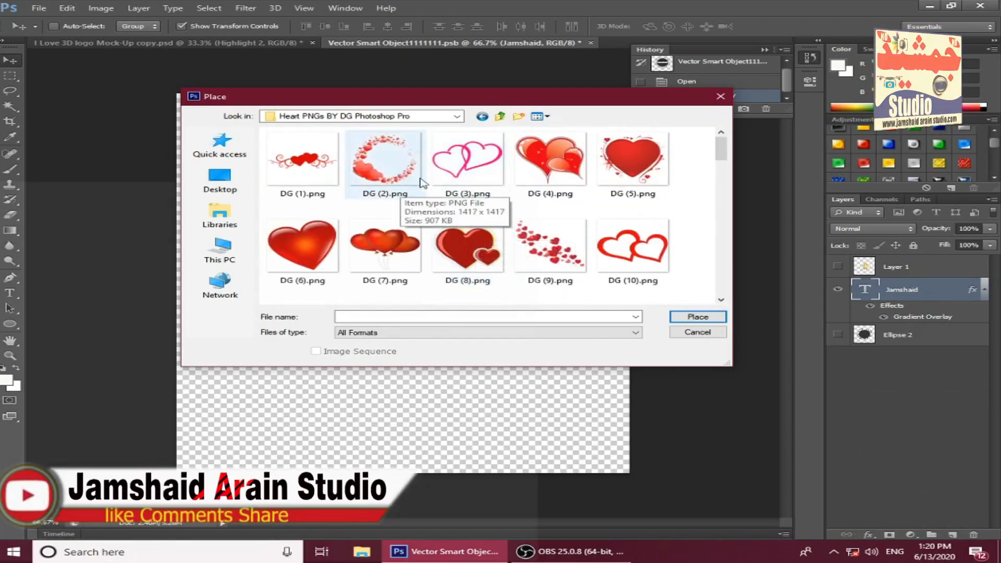
click(388, 176)
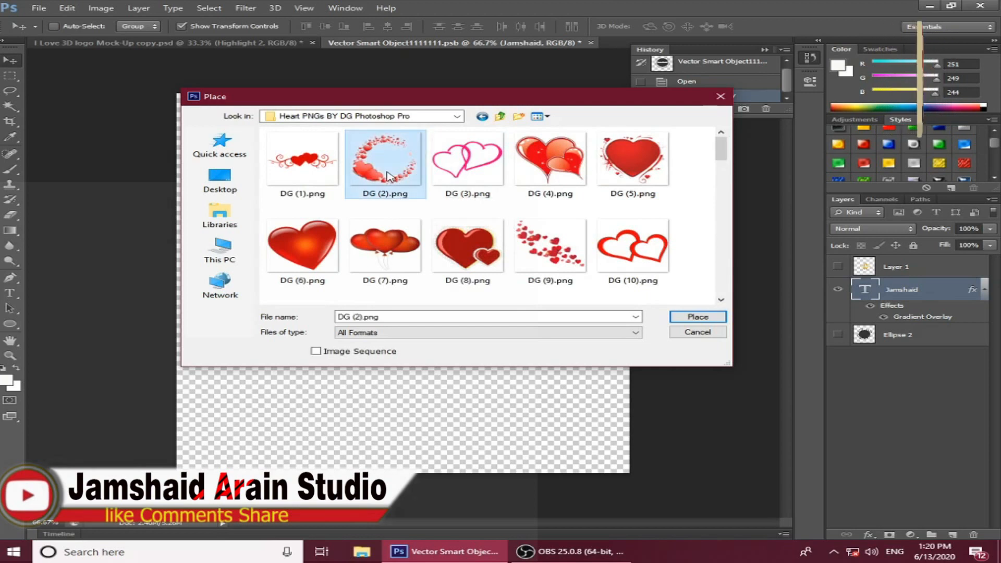
click(500, 116)
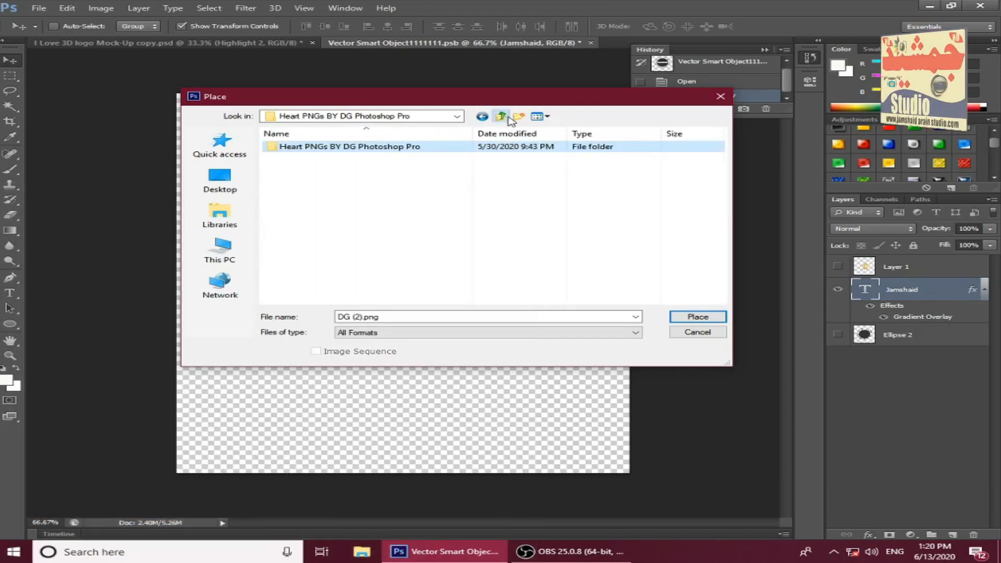
click(508, 117)
- Place the pink flower vine DG (1).png from the Flowers PNGs BY DG Photoshop Pro folder
double_click(312, 257)
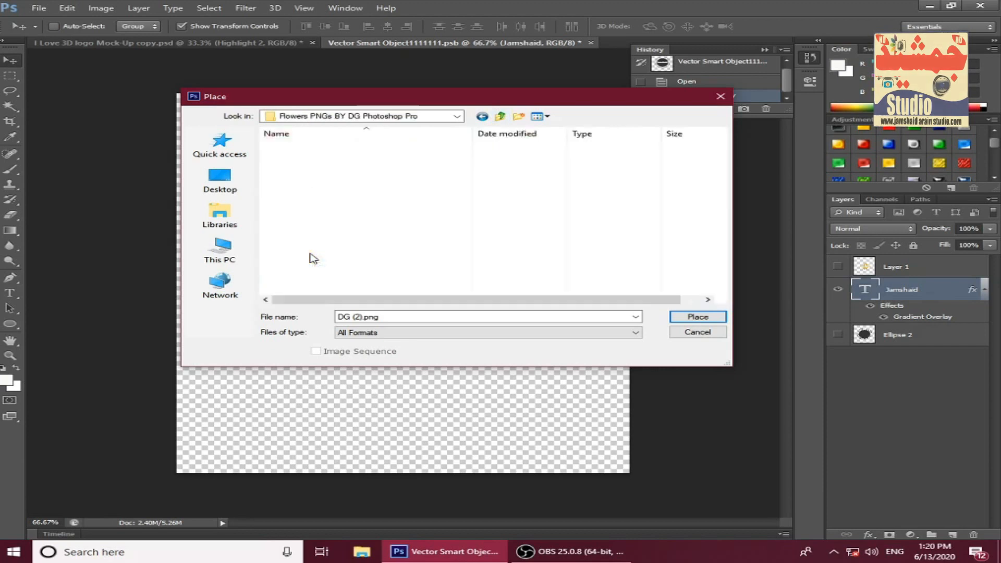
click(311, 167)
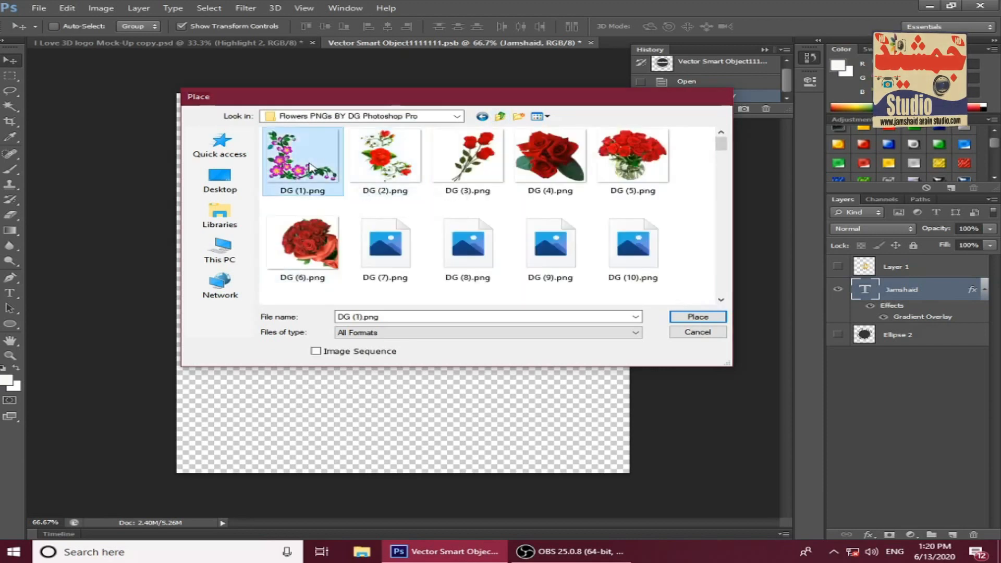
double_click(311, 167)
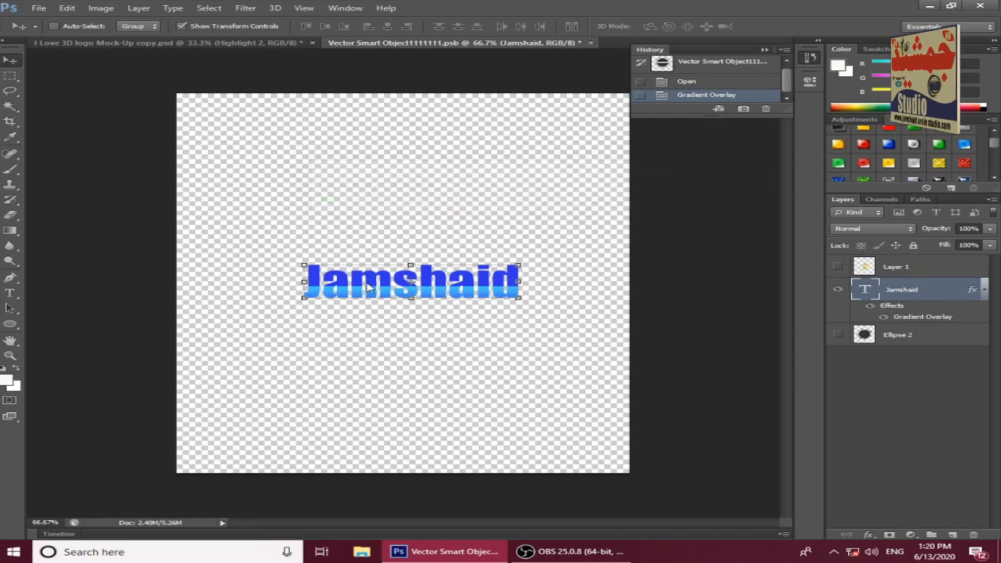
- Scale the placed flower vine to about 85%, rotate it about 25°, and position it around the start of the name text
drag(354, 288, 268, 286)
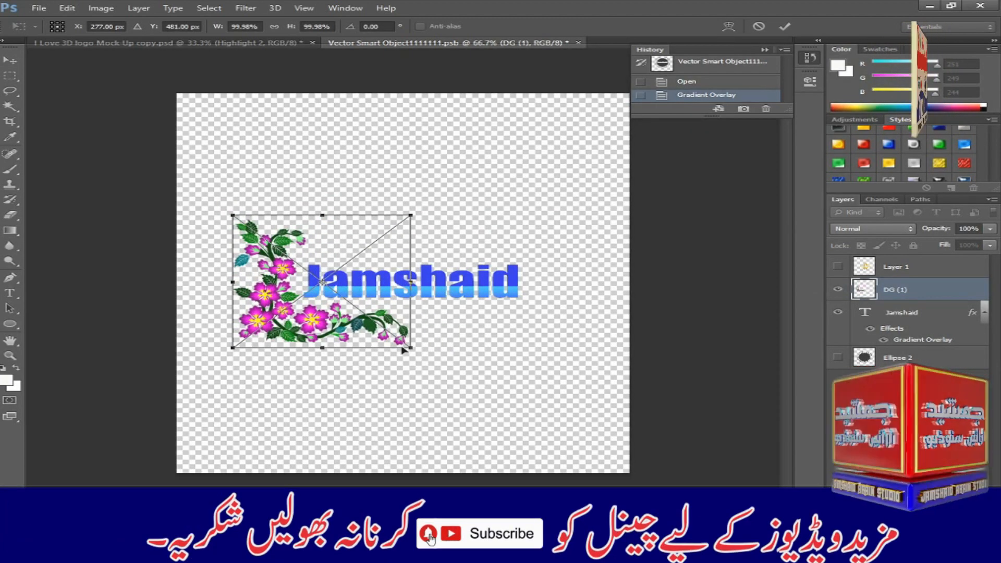
drag(405, 343, 385, 328)
drag(409, 212, 447, 230)
drag(291, 314, 285, 328)
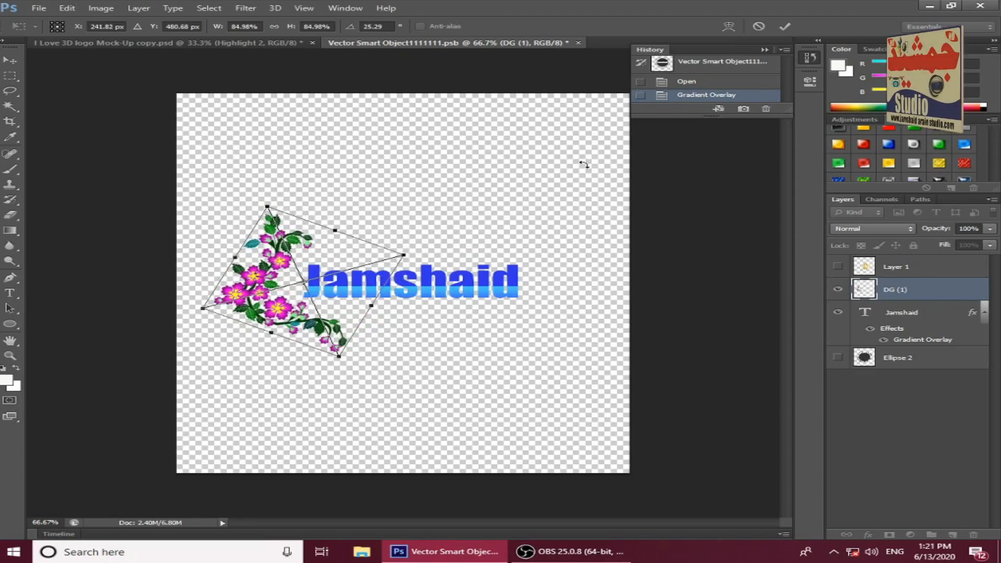
key(Return)
- Duplicate the DG (1) flower layer and move the copy to the end of the name text
right_click(936, 295)
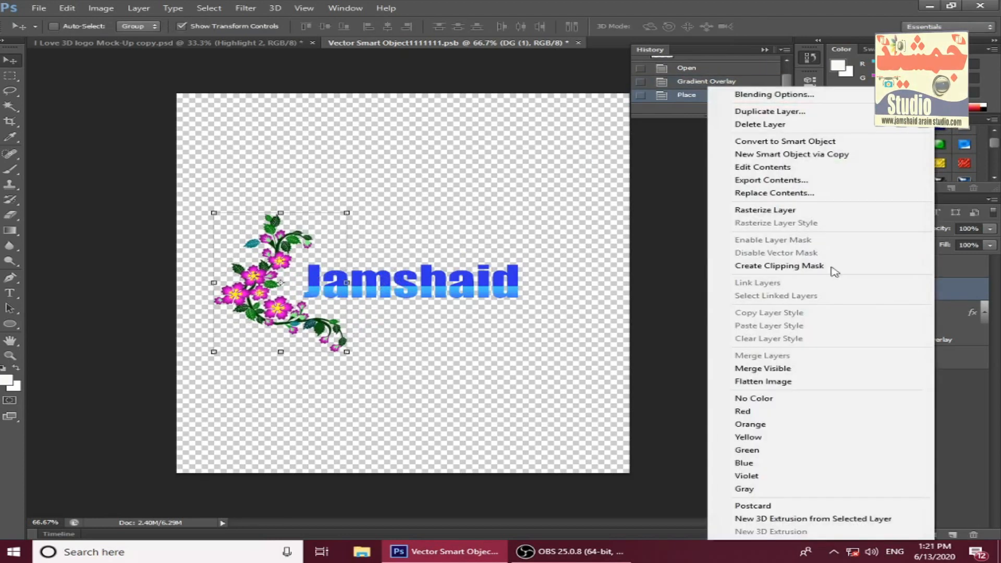
click(770, 112)
click(637, 172)
drag(282, 326, 551, 315)
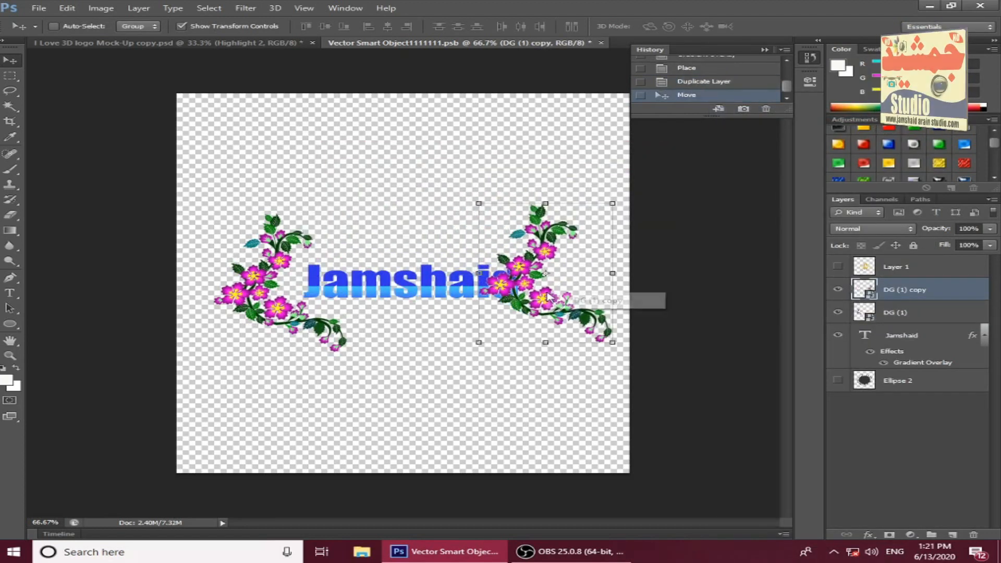
- Flip the flower copy horizontally and align it level with the original so the two vines frame the name
key(ctrl+t)
right_click(523, 317)
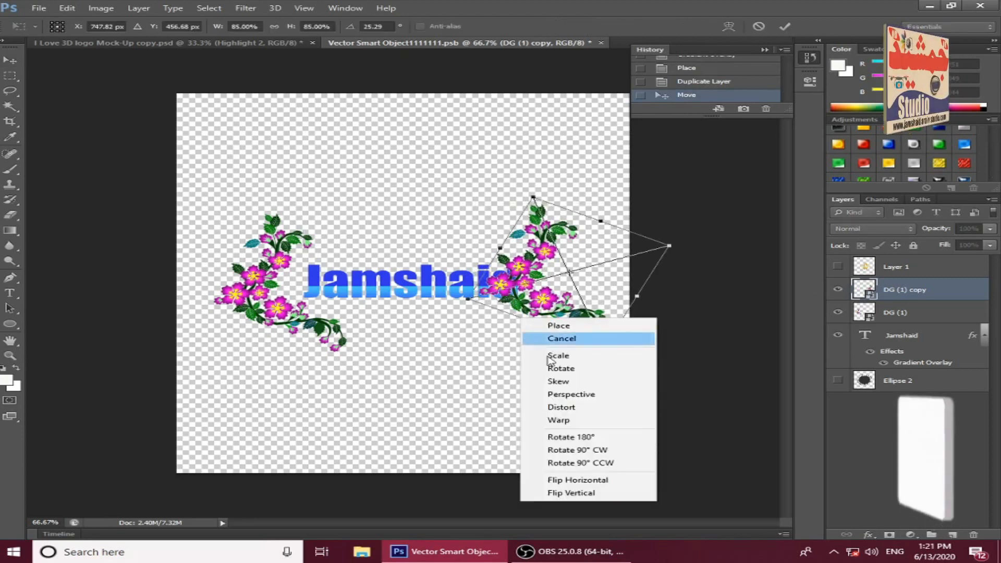
click(579, 481)
drag(547, 310, 511, 321)
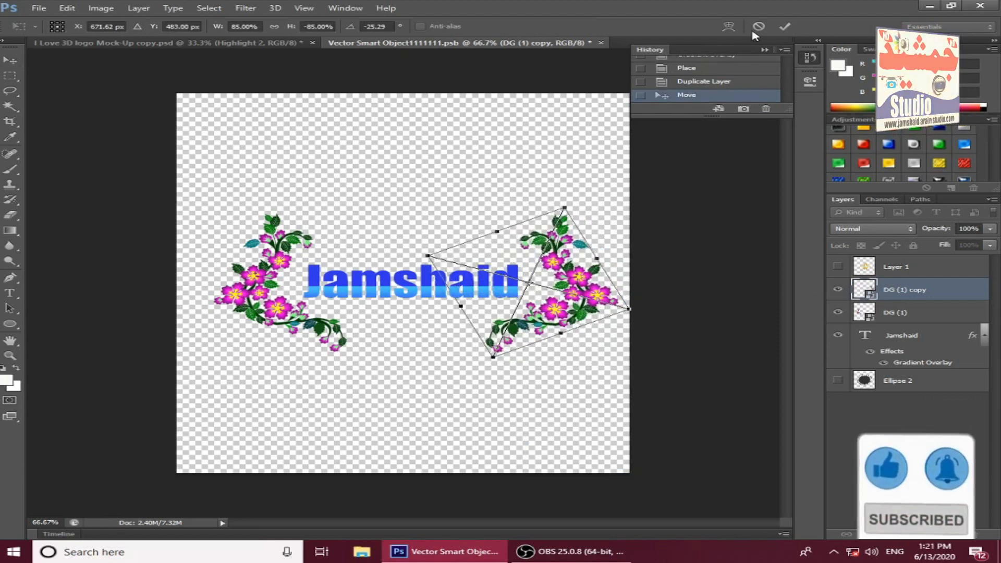
click(785, 26)
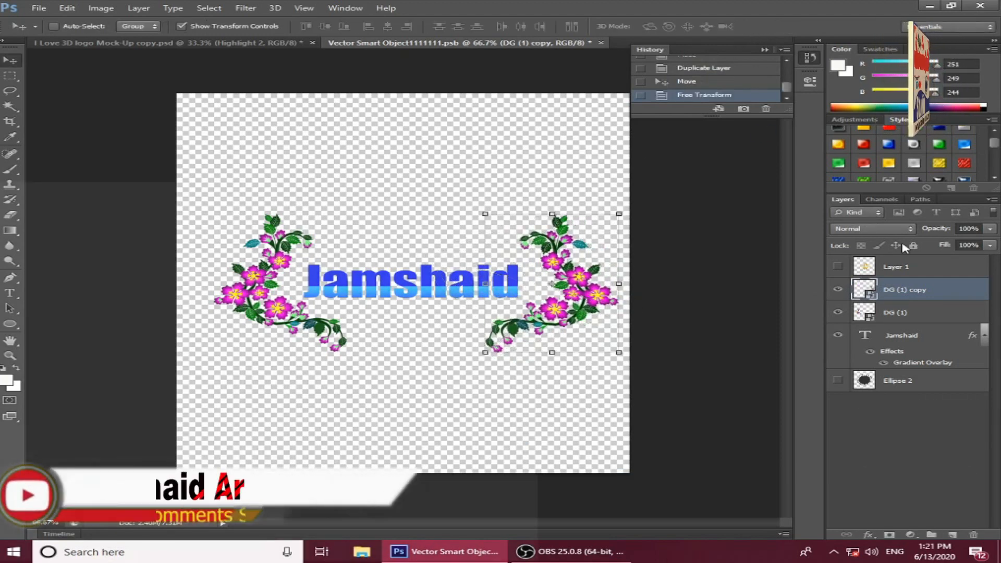
- Select the name text layer and try purple, dark blue and multicoloured preset styles on it
click(914, 315)
click(918, 337)
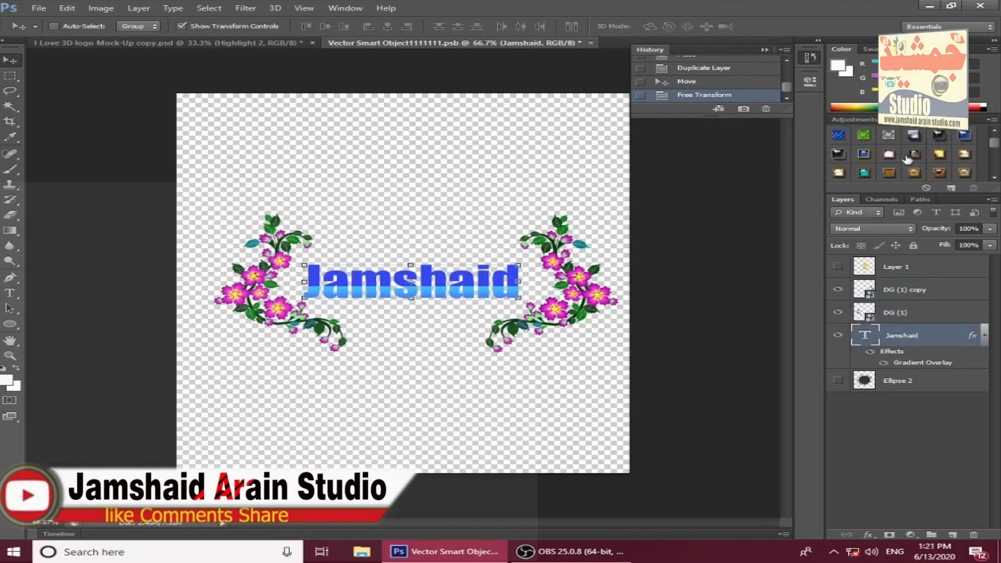
scroll(909, 155, down, 4)
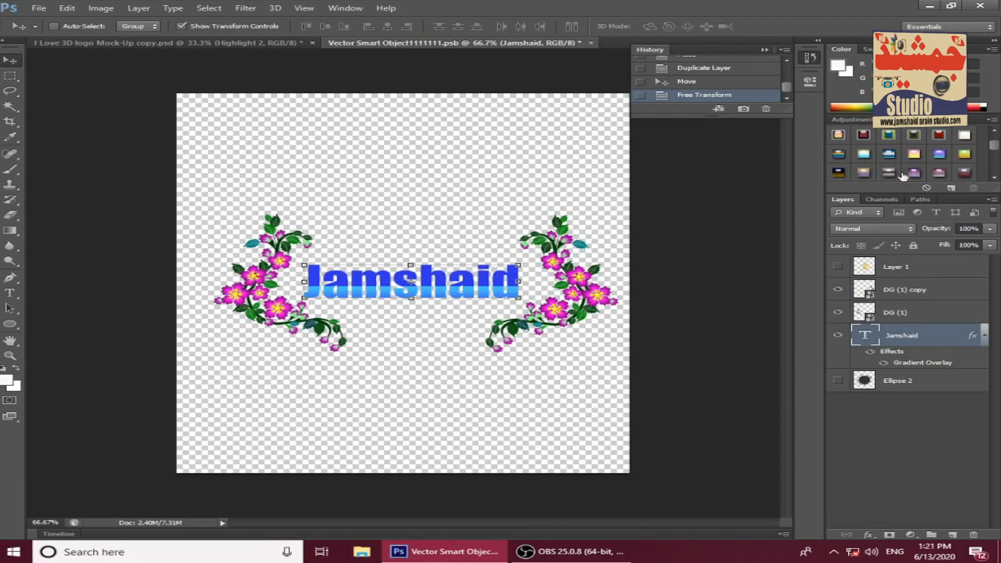
click(912, 173)
scroll(922, 175, down, 2)
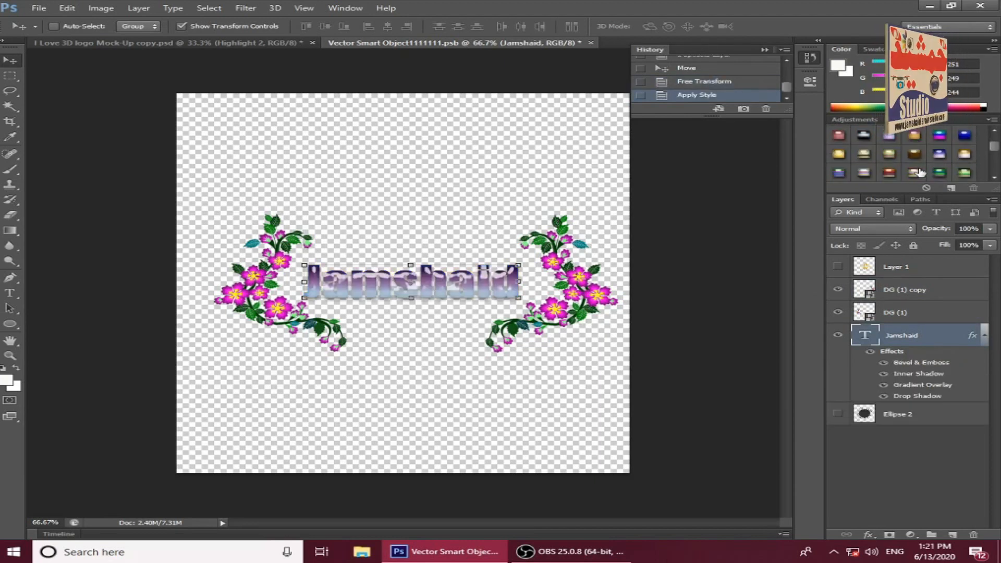
click(963, 136)
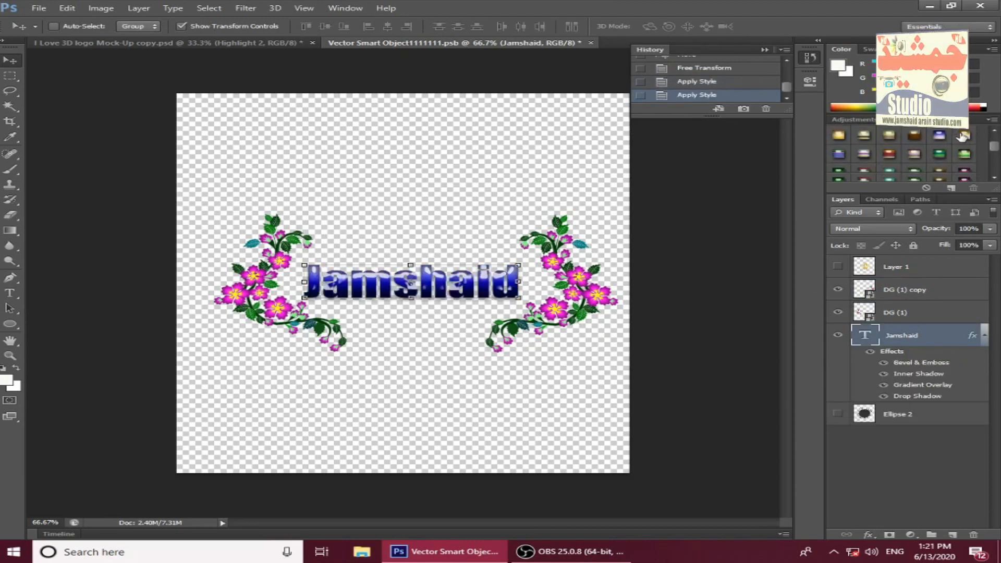
click(941, 146)
- Widen and heighten the style preset list so that many more presets can be seen at once
scroll(940, 143, down, 2)
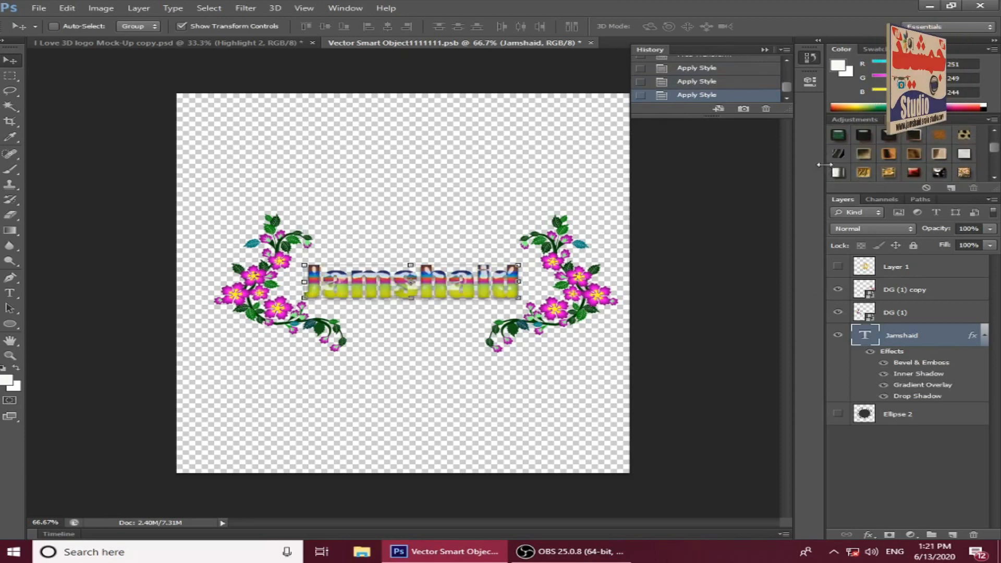
drag(822, 171, 725, 170)
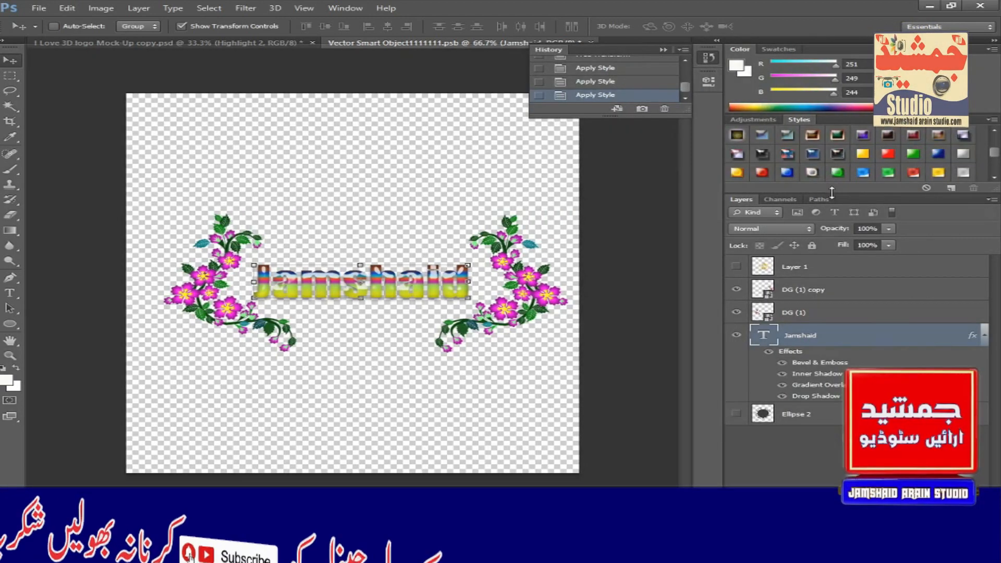
drag(826, 192, 872, 429)
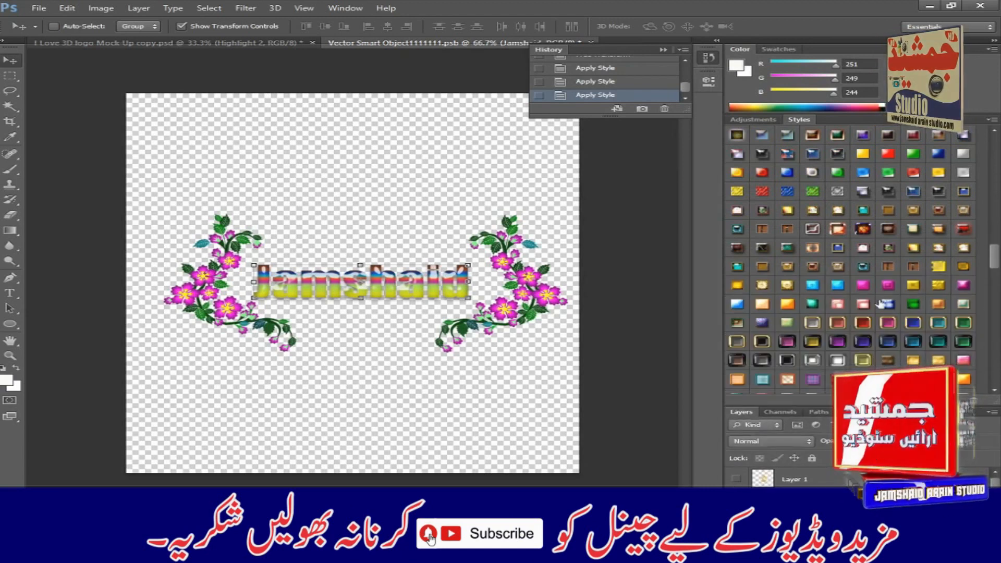
- Try several gold and yellow preset styles on the name text
click(938, 285)
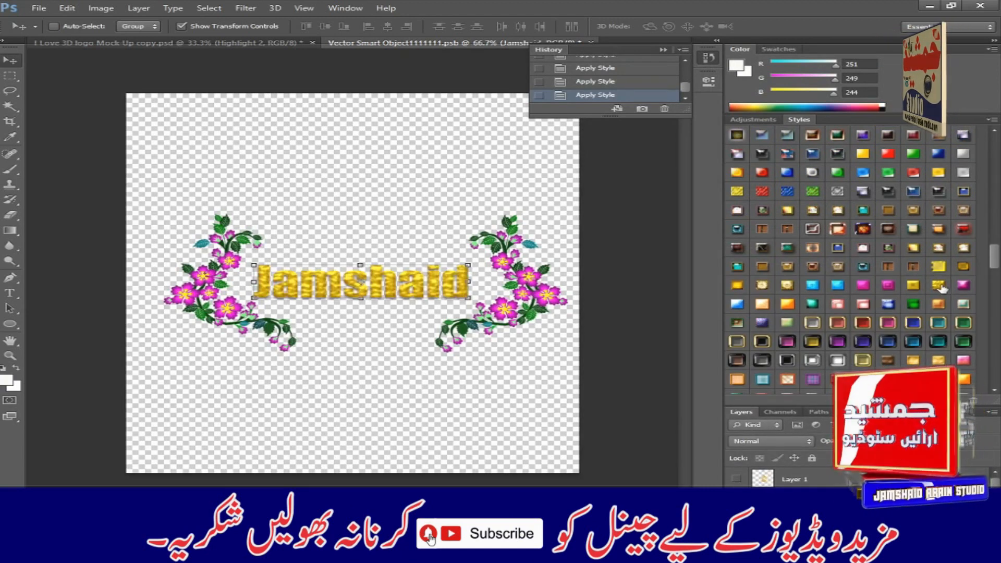
click(938, 267)
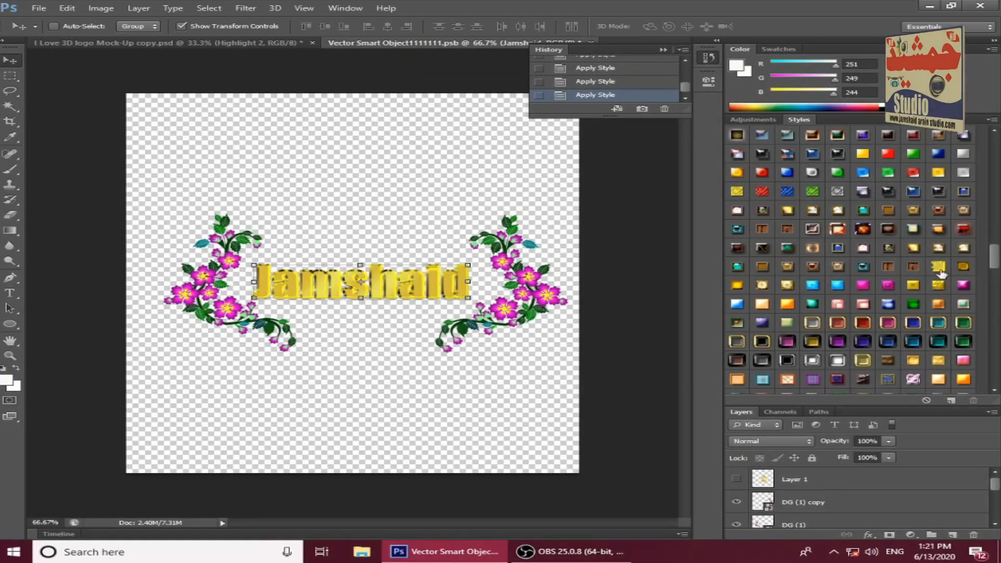
click(962, 267)
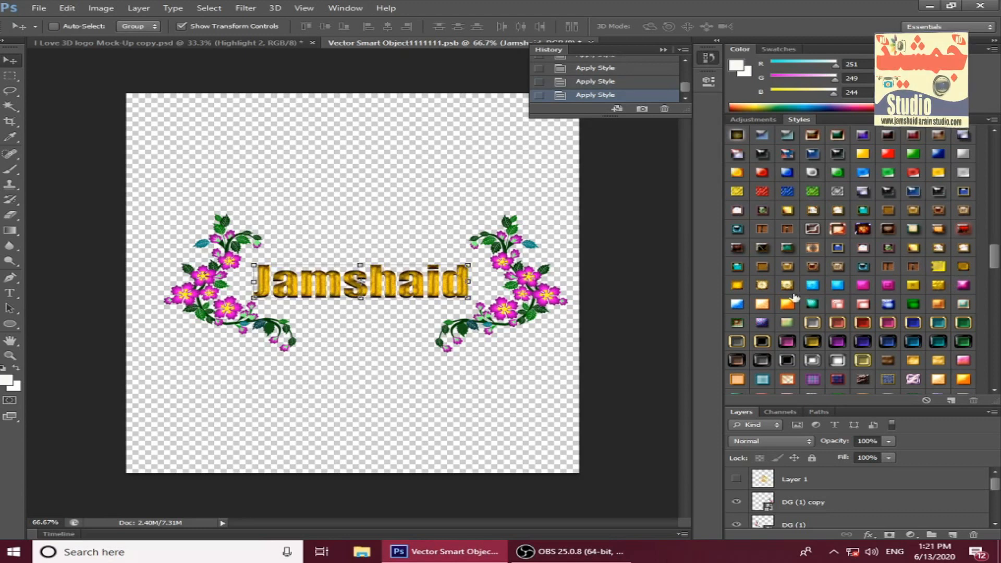
click(758, 286)
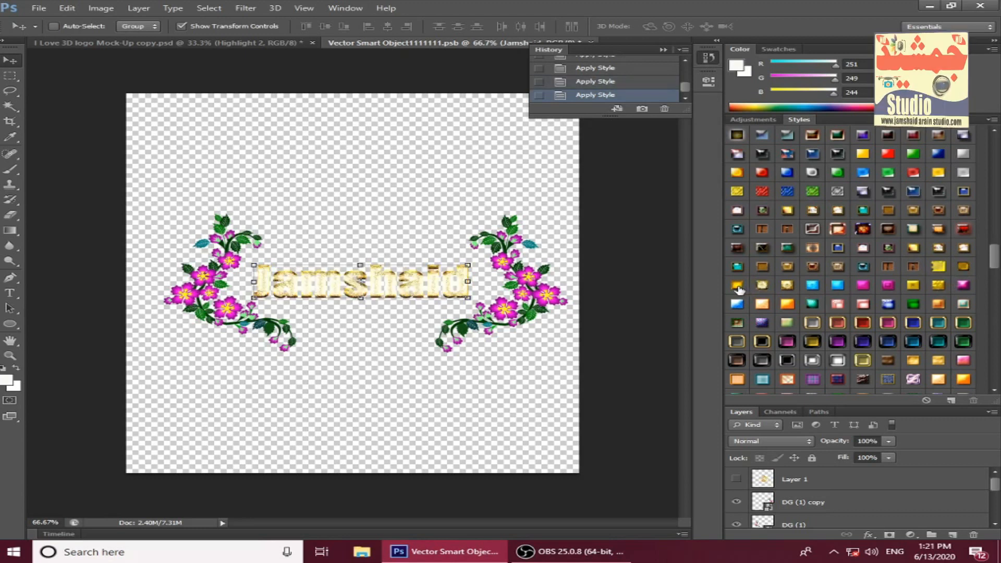
click(736, 285)
- Apply a dark purple-grey stone-textured preset style to the name text
scroll(740, 292, down, 1)
scroll(945, 328, down, 6)
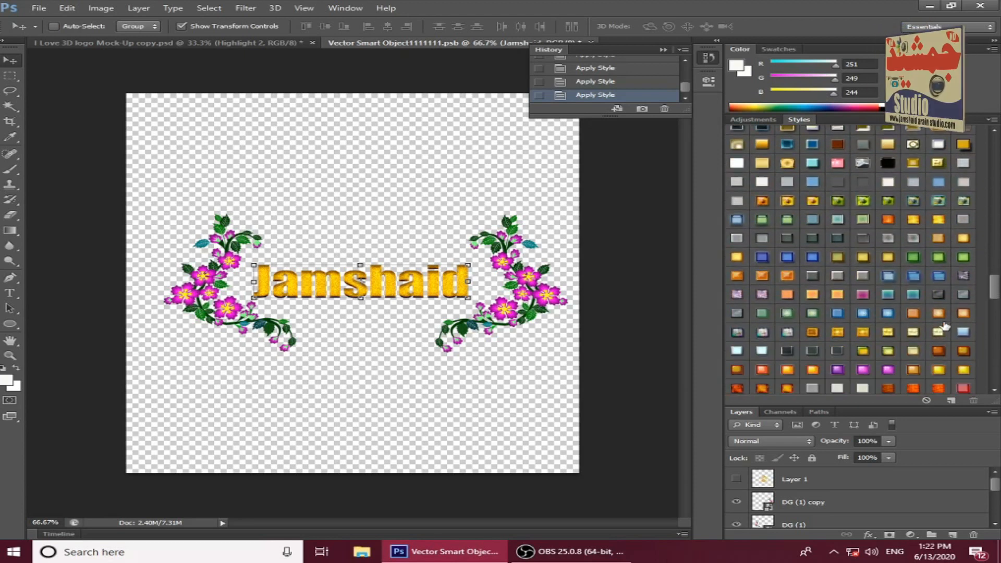
click(964, 275)
scroll(961, 283, down, 6)
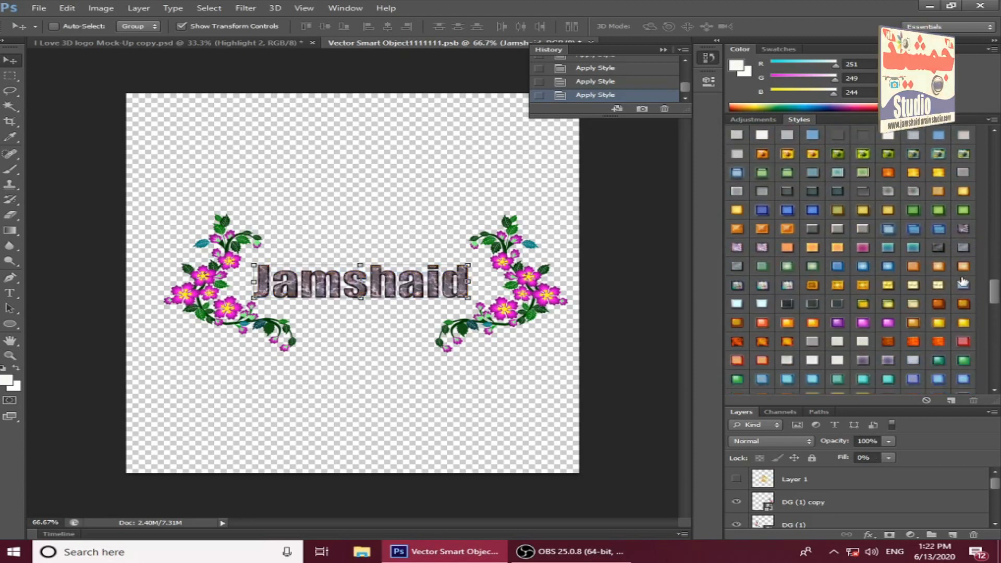
scroll(961, 312, down, 10)
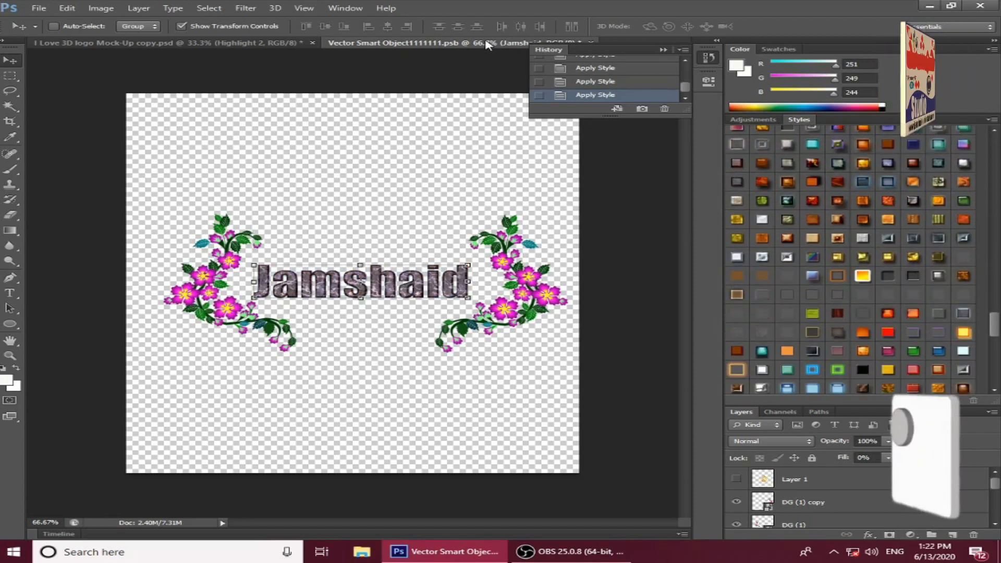
- Collapse the history list, then save and close the smart object so the 3D mock-up updates
click(662, 51)
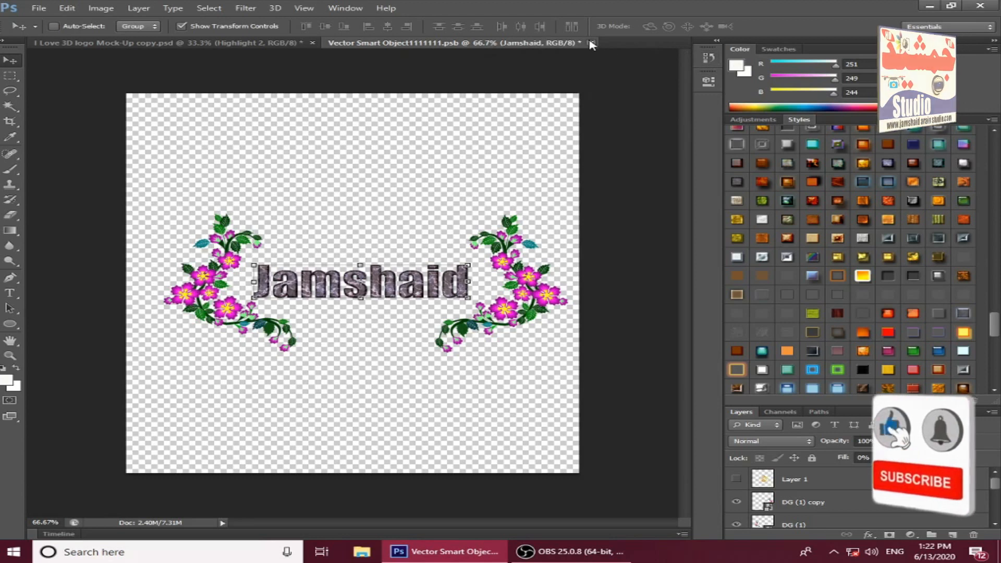
click(591, 42)
click(395, 202)
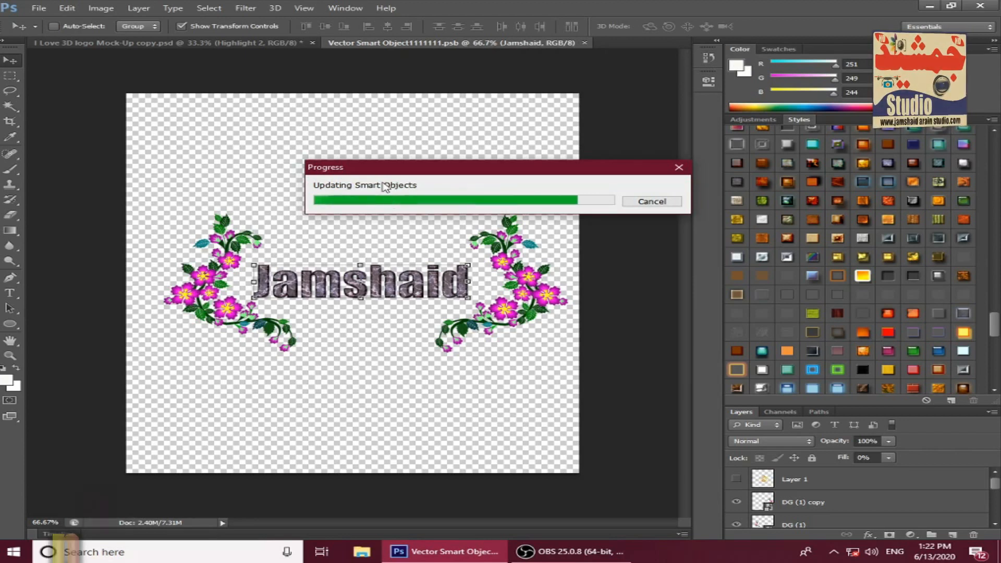
click(584, 43)
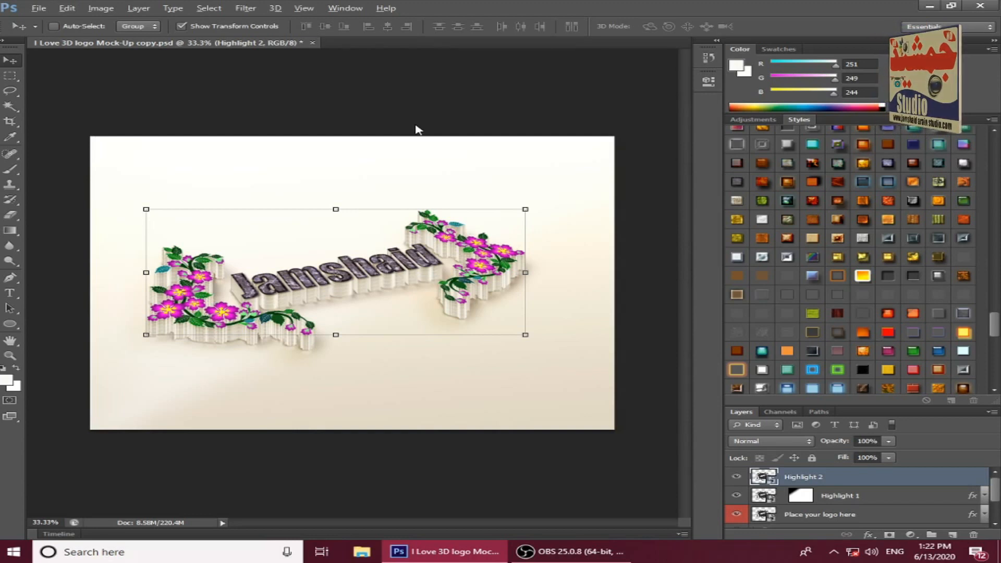
- Export the finished mock-up with Save for Web as a JPEG at maximum quality 100
key(ctrl+alt+shift+s)
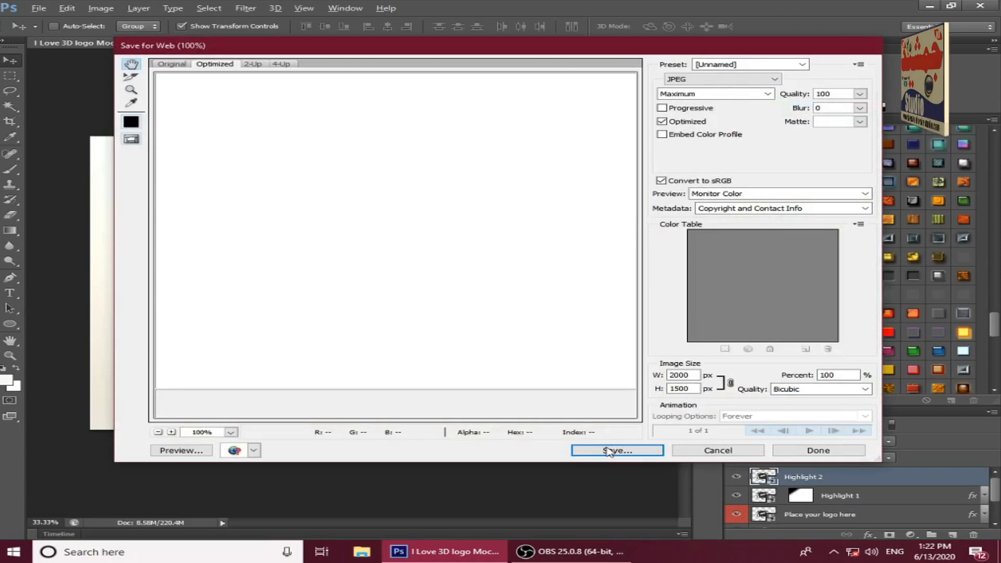
click(609, 451)
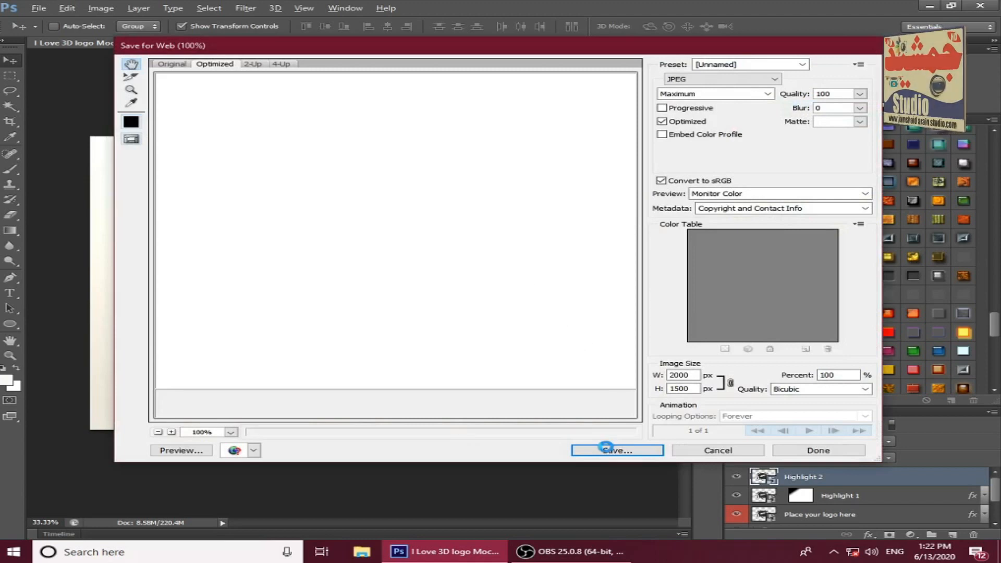
key(Return)
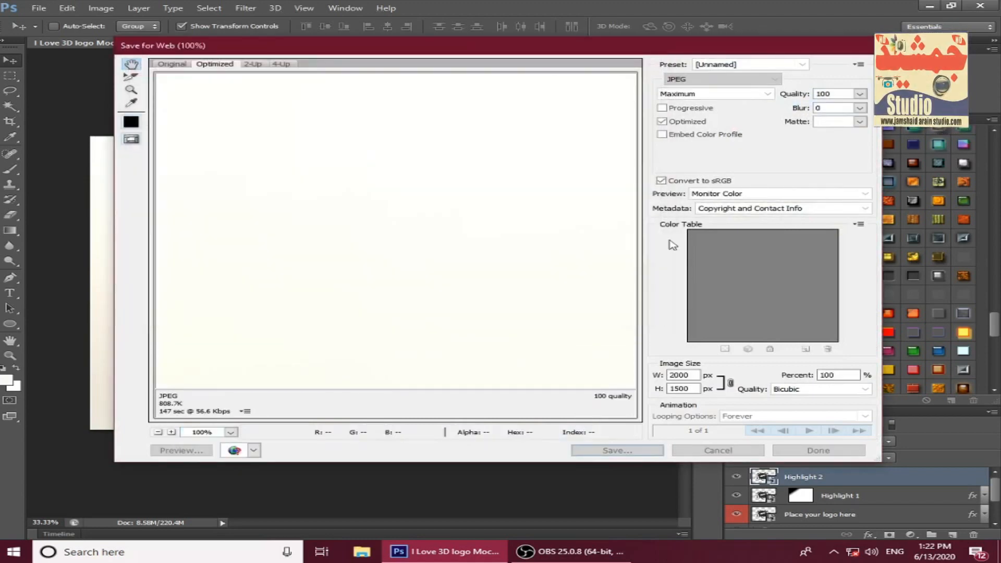
click(554, 557)
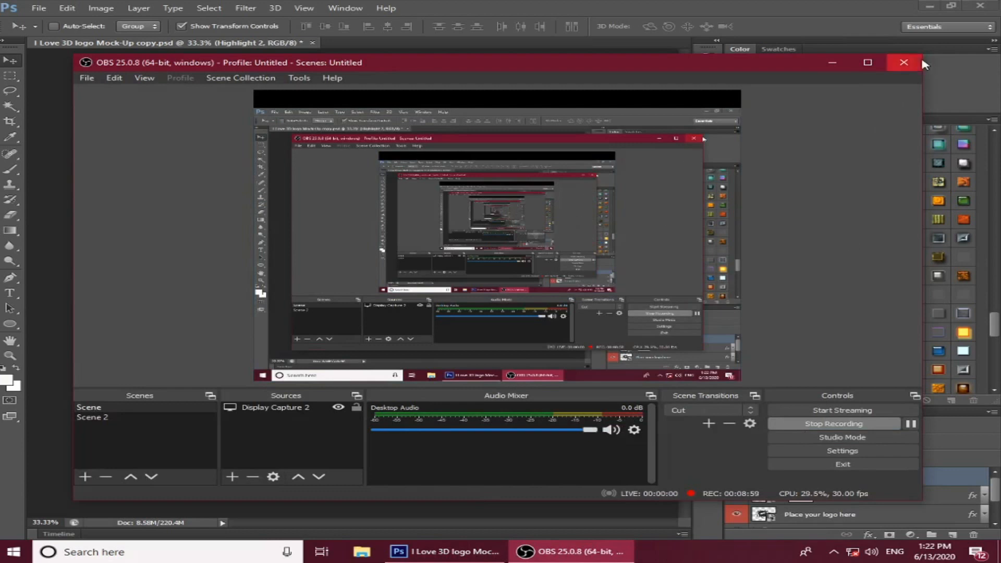
click(803, 424)
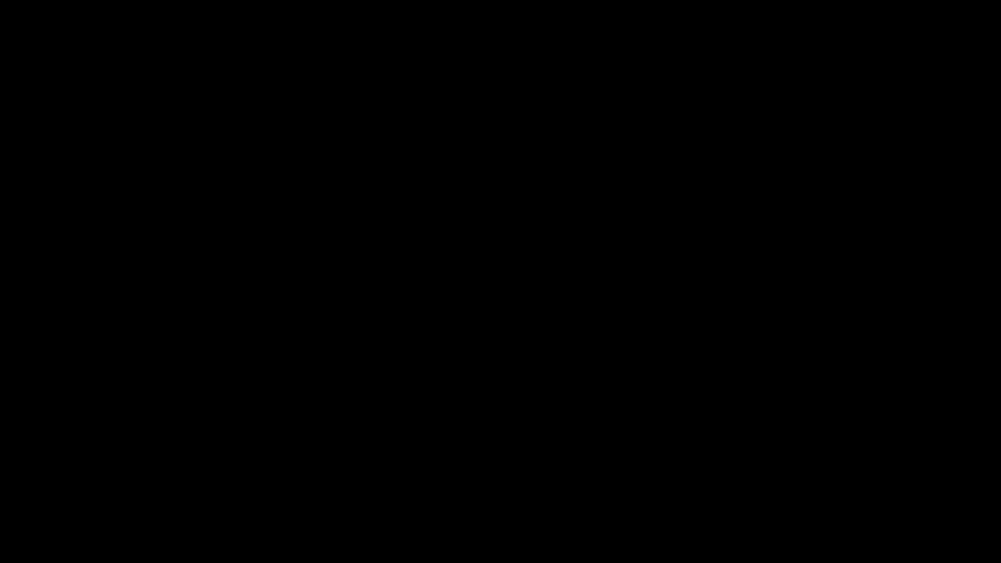